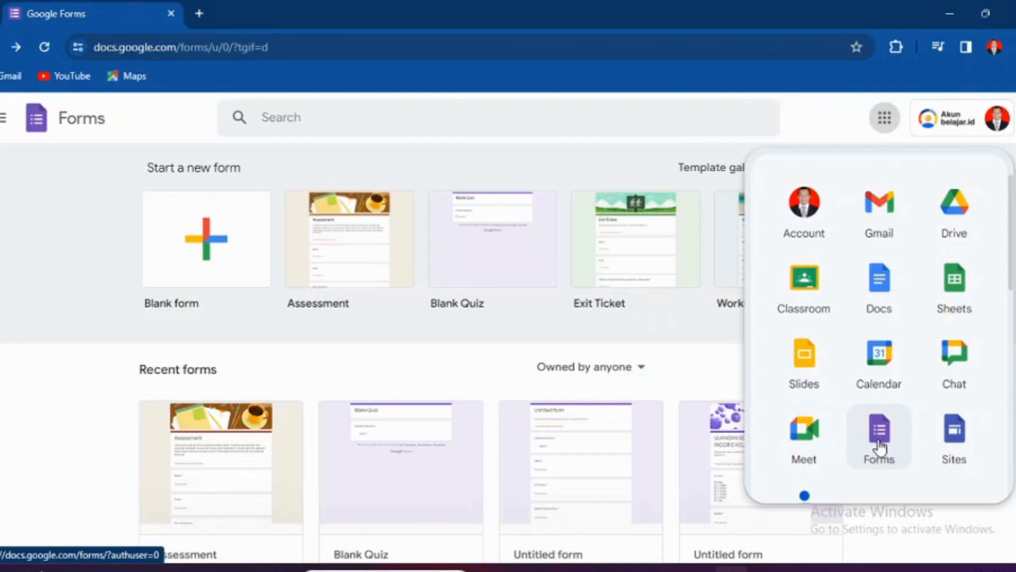
Create a new blank form in Google Forms and open its title for editing.
click(879, 440)
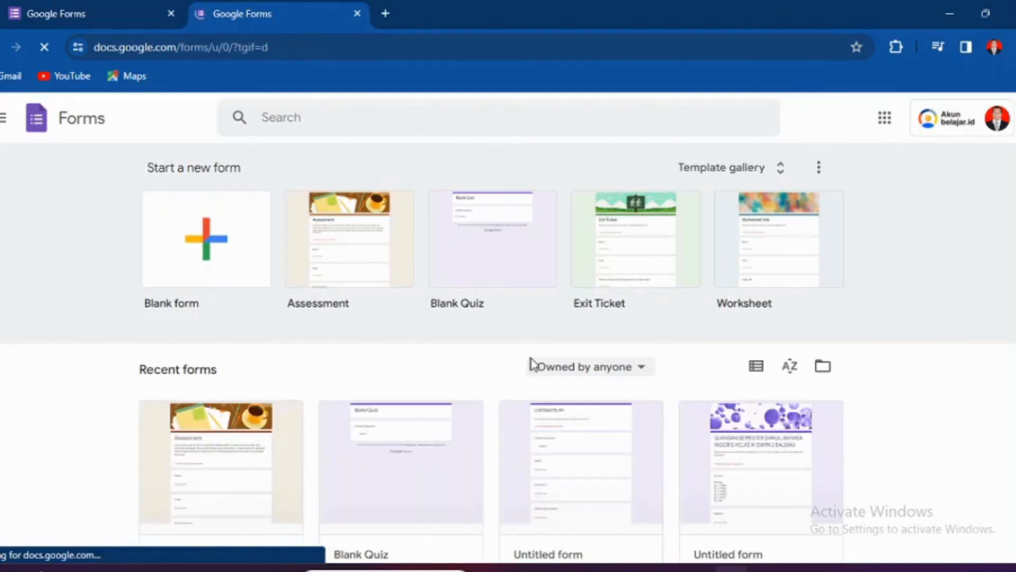
click(233, 277)
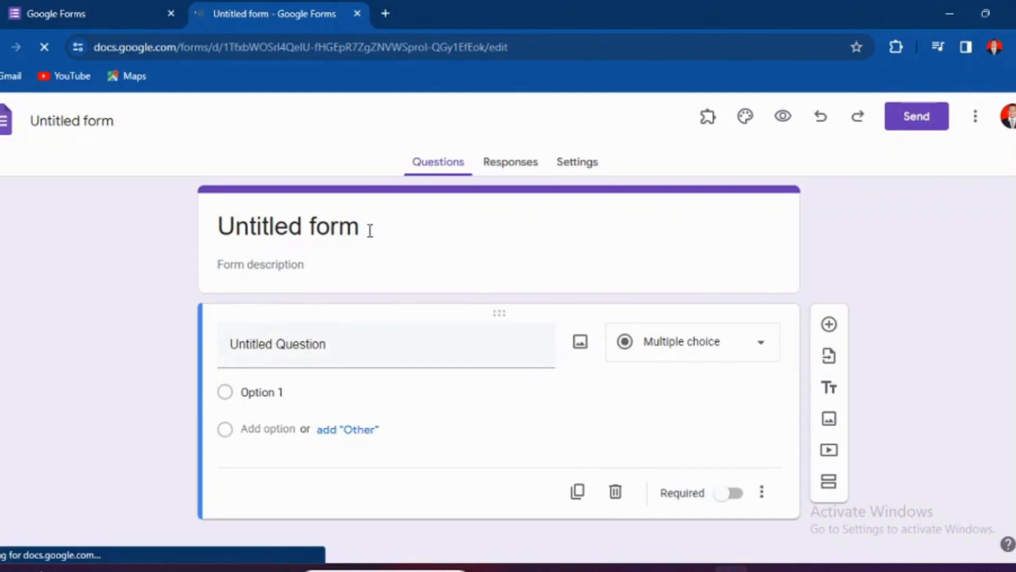
click(370, 230)
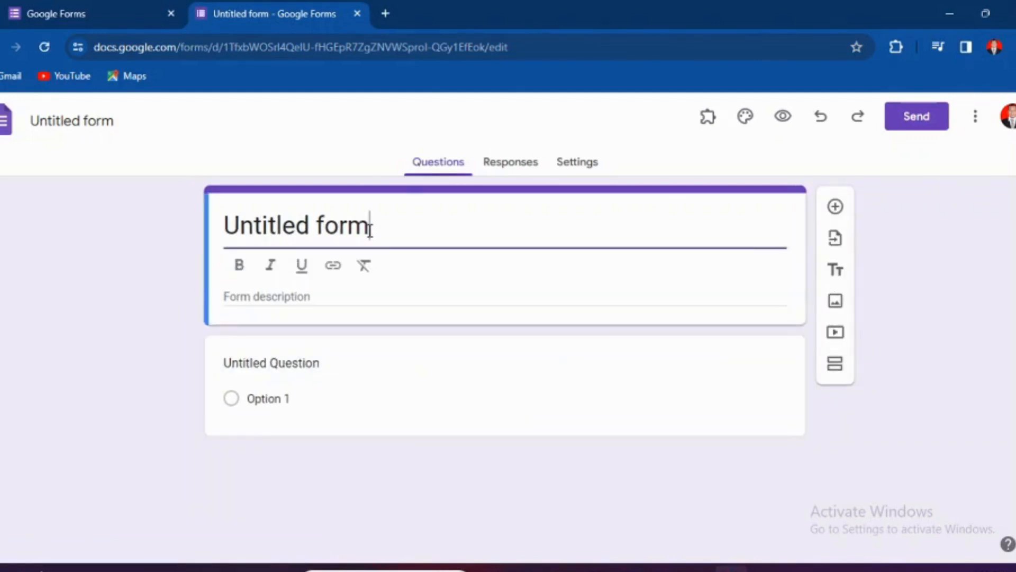
key(BackSpace)
key(BackSpace)
key(BackSpace)
key(BackSpace)
key(BackSpace)
key(BackSpace)
key(BackSpace)
key(BackSpace)
key(BackSpace)
key(BackSpace)
key(BackSpace)
key(BackSpace)
key(BackSpace)
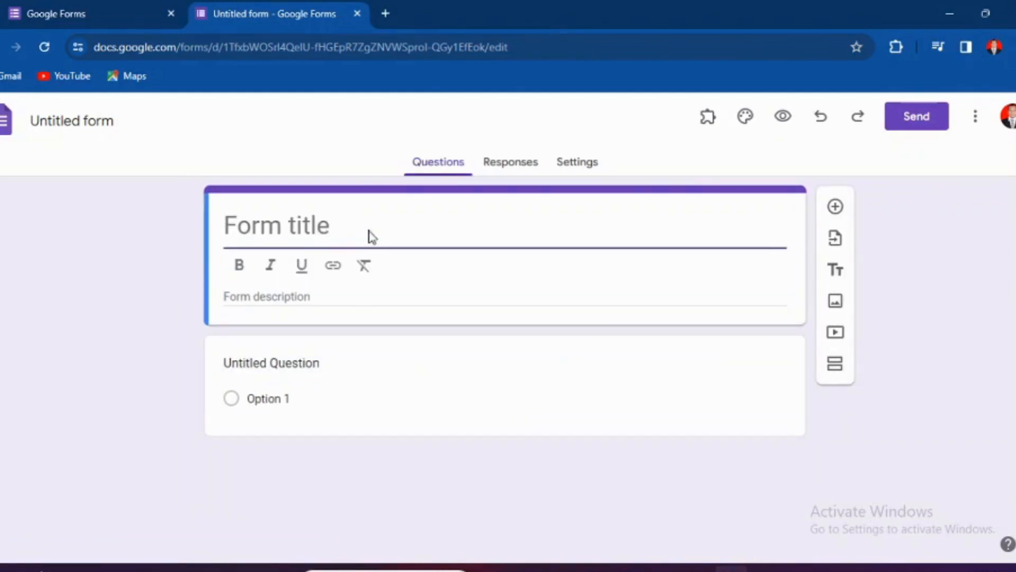
key(ctrl+z)
Append "Soal ulangan Bahasa Inggris semester ganjil" to the end of the form title.
text(S)
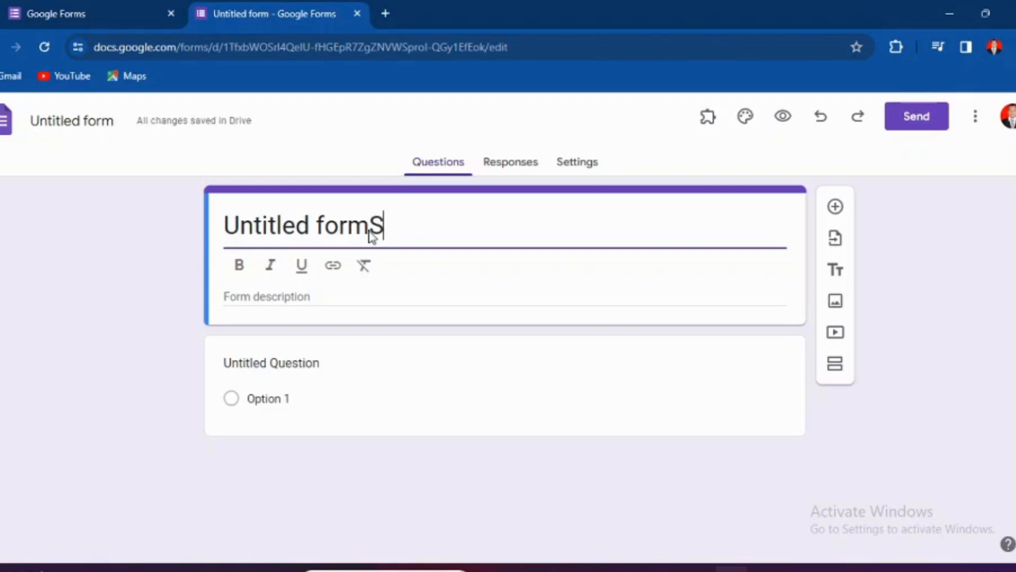
text(oal)
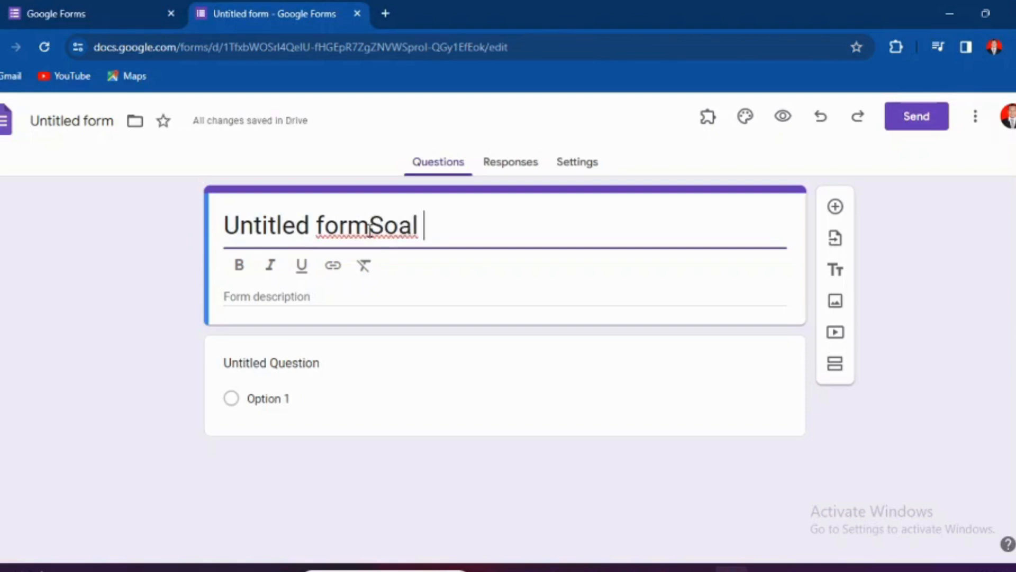
key(BackSpace)
key(BackSpace)
key(BackSpace)
key(BackSpace)
key(BackSpace)
key(BackSpace)
key(BackSpace)
key(BackSpace)
key(BackSpace)
key(BackSpace)
key(BackSpace)
key(BackSpace)
key(BackSpace)
key(BackSpace)
key(BackSpace)
key(BackSpace)
key(BackSpace)
key(BackSpace)
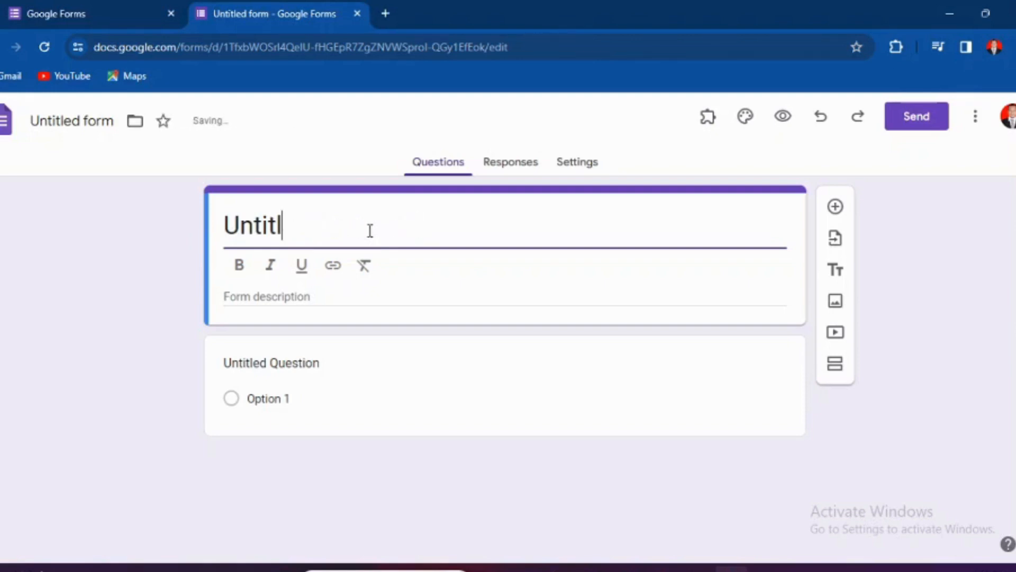
key(ctrl+z)
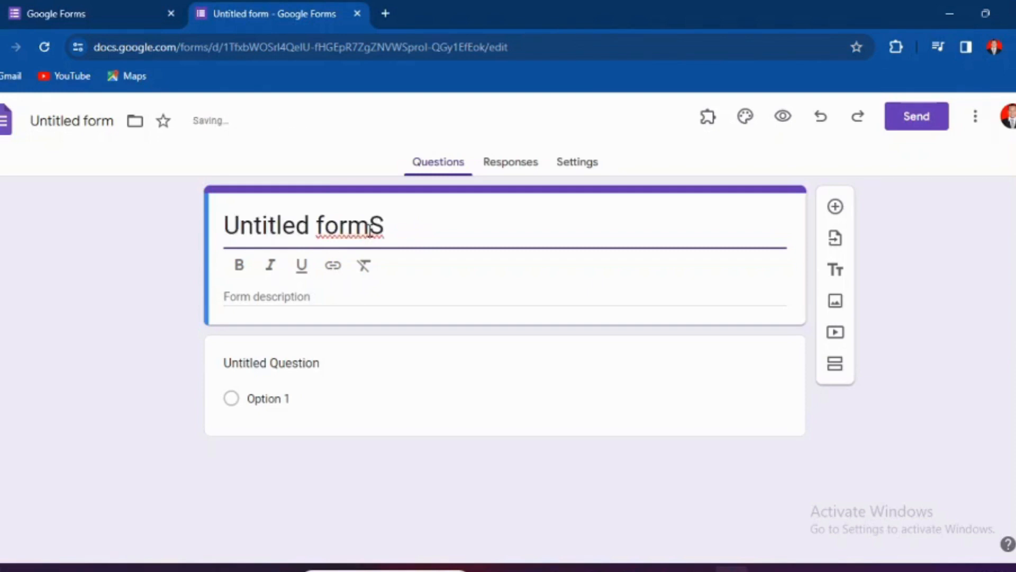
text(oal ula)
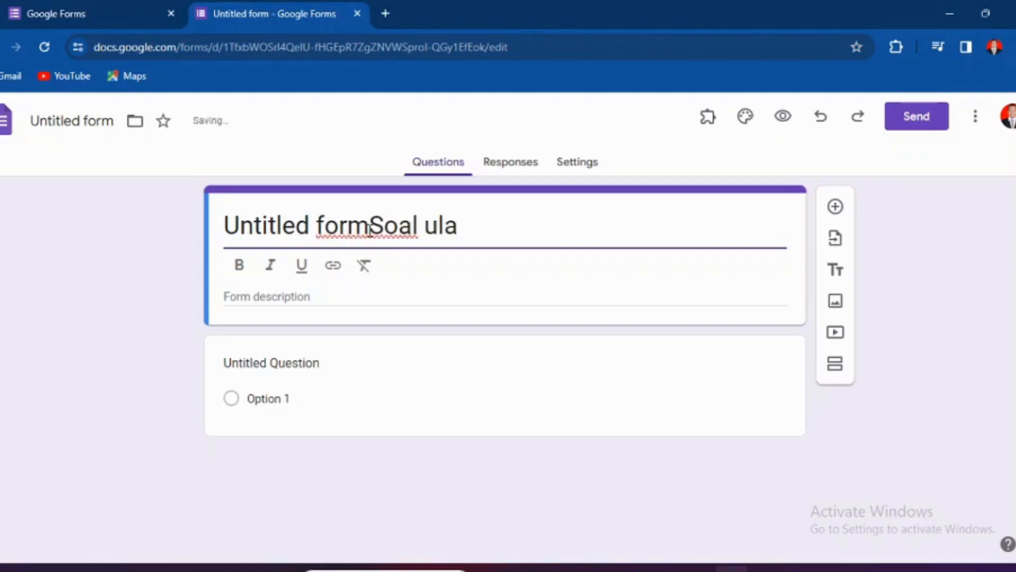
text(ngan Bah)
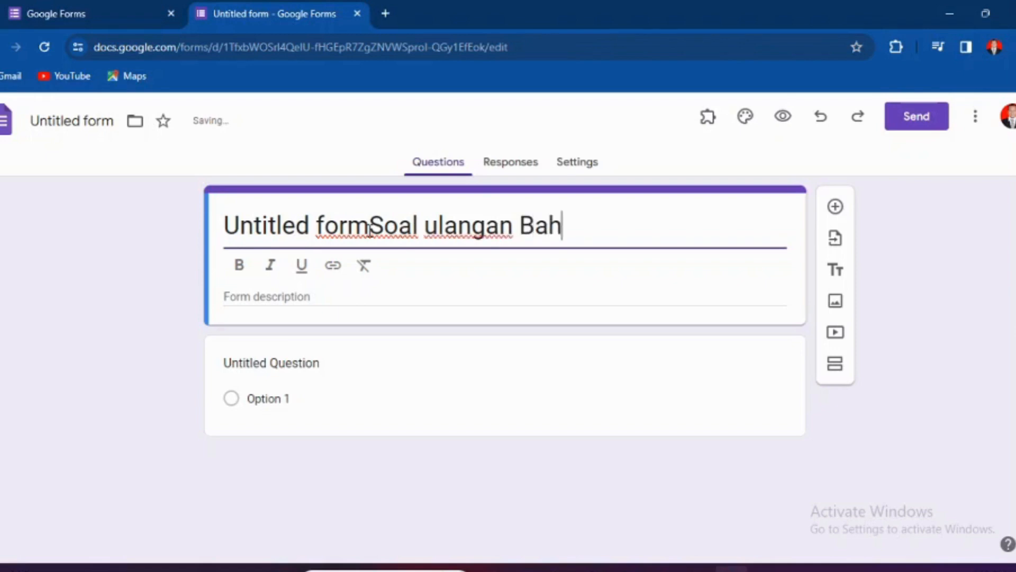
text(asa Ingg)
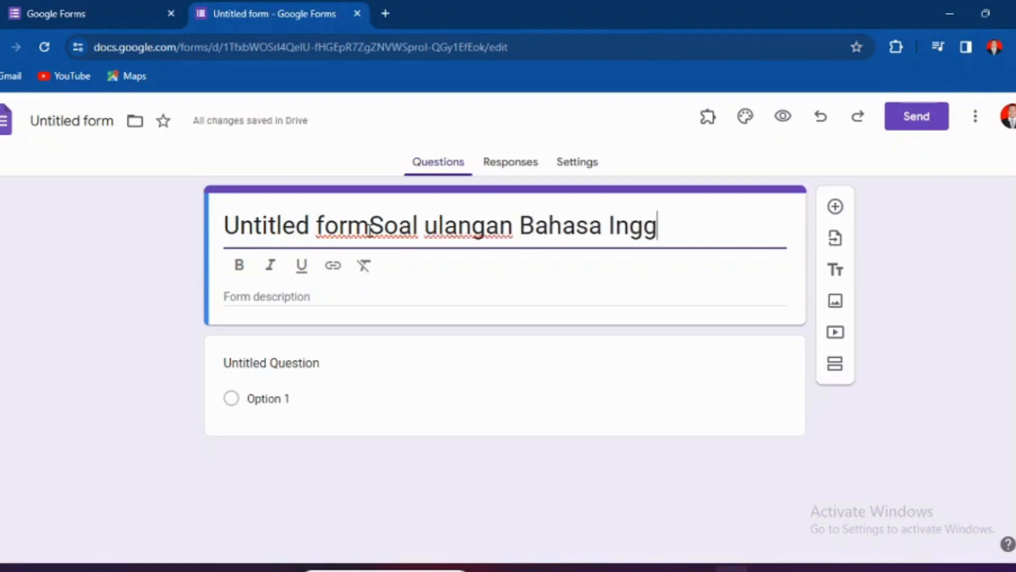
text(ris ke)
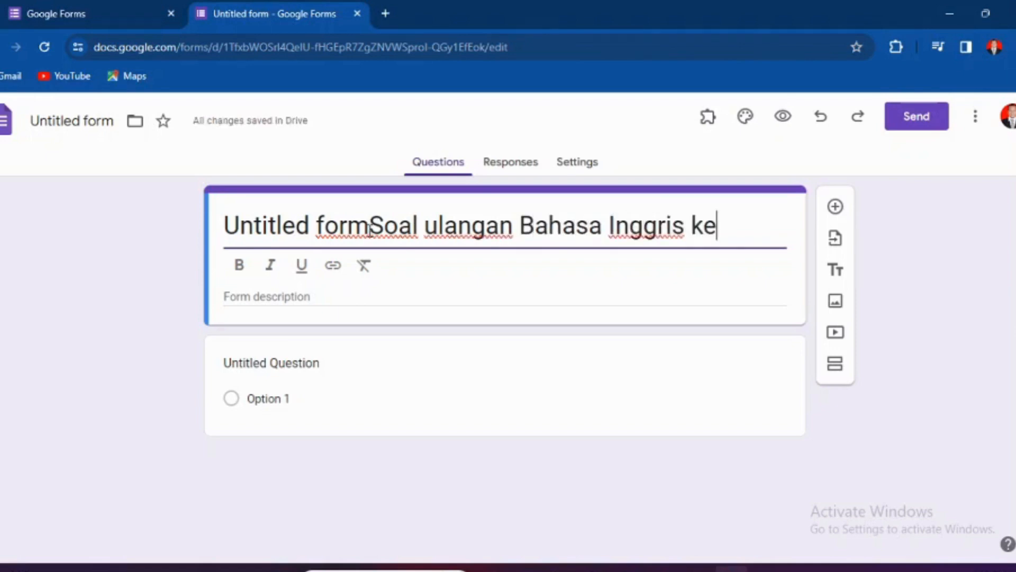
key(BackSpace)
key(BackSpace)
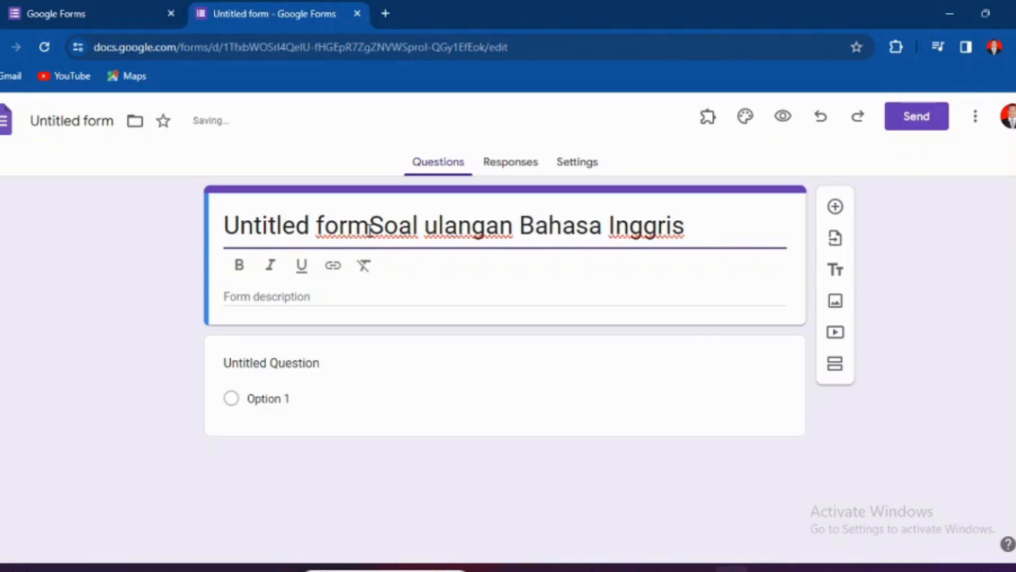
text(semeste)
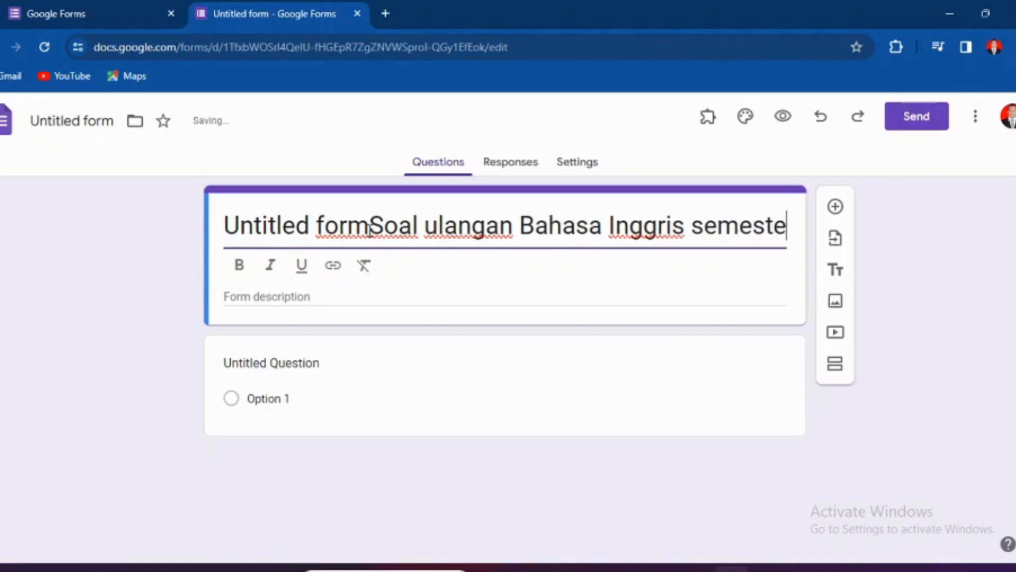
text(r ganjil)
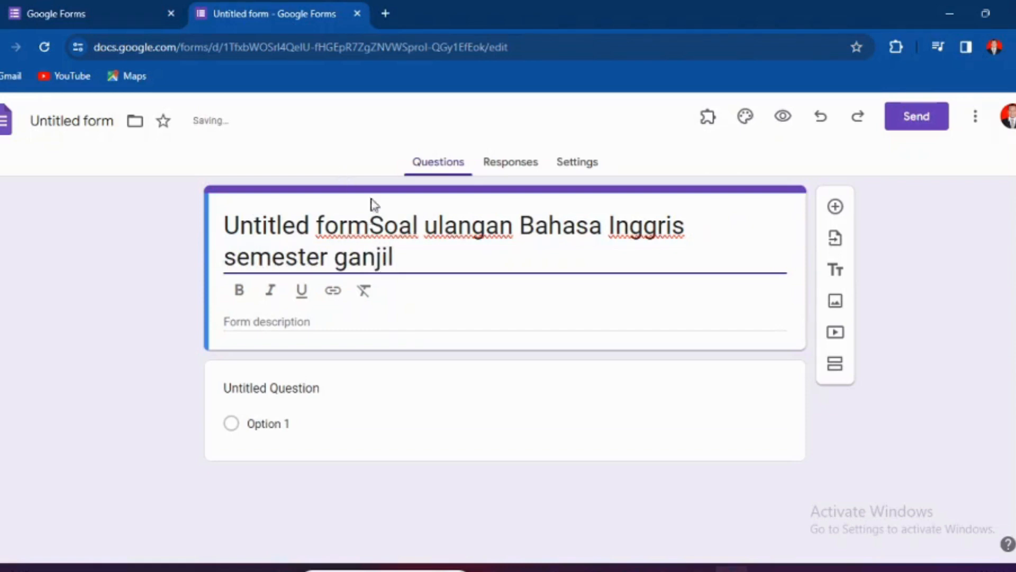
Remove the words "Untitled form" from the start of the form title.
click(369, 225)
key(BackSpace)
key(BackSpace)
key(BackSpace)
key(BackSpace)
key(BackSpace)
key(BackSpace)
key(BackSpace)
key(BackSpace)
key(BackSpace)
key(BackSpace)
key(BackSpace)
key(BackSpace)
key(BackSpace)
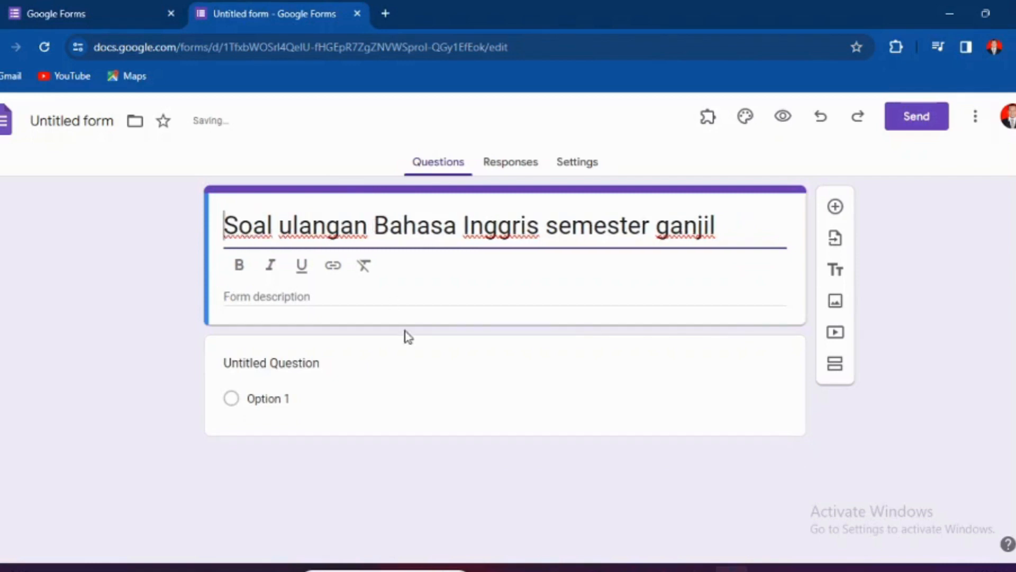
Enter the form description "Choose the correct answer from the option A, B. C. or D".
click(310, 301)
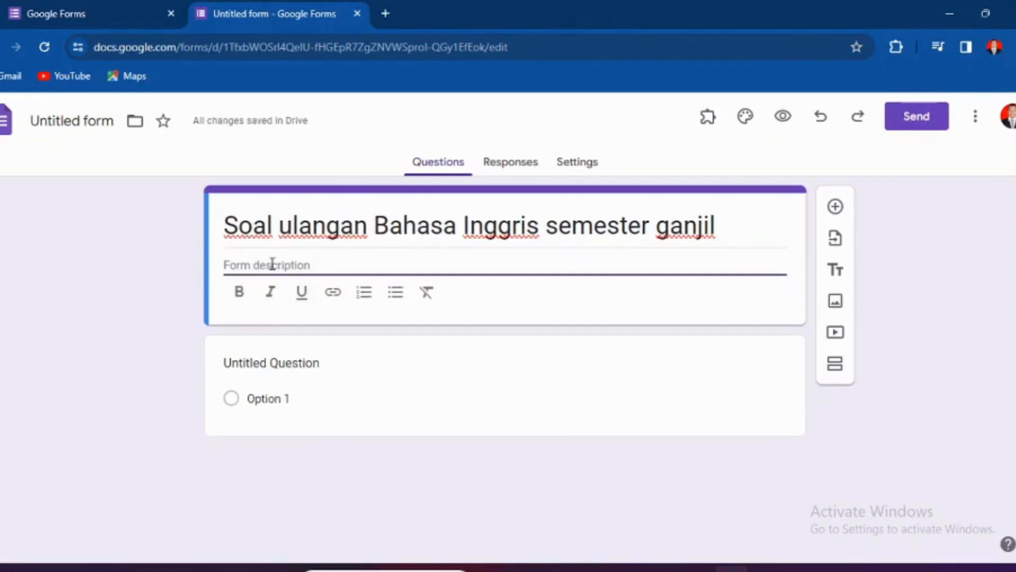
text(choose the)
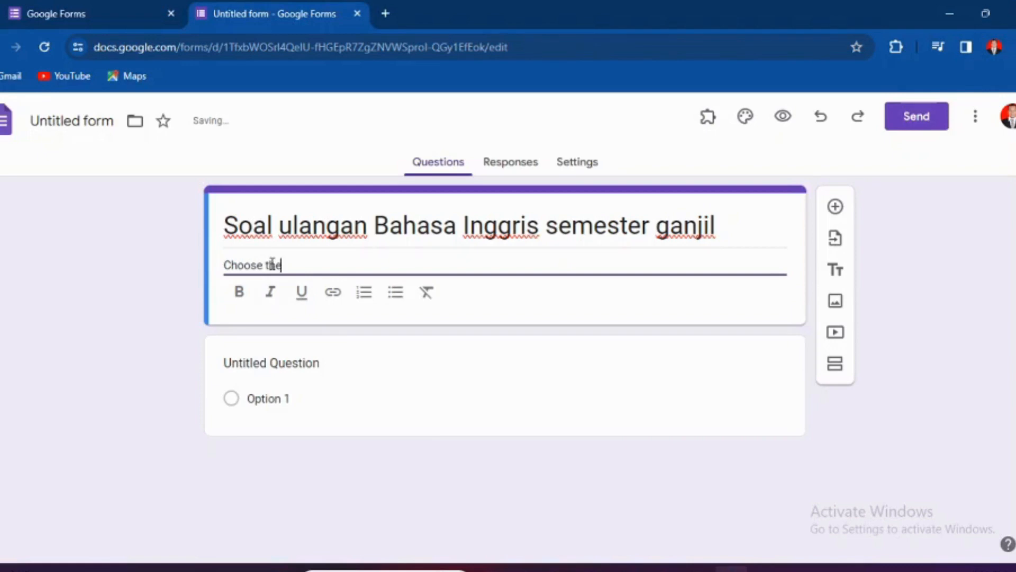
text( corr)
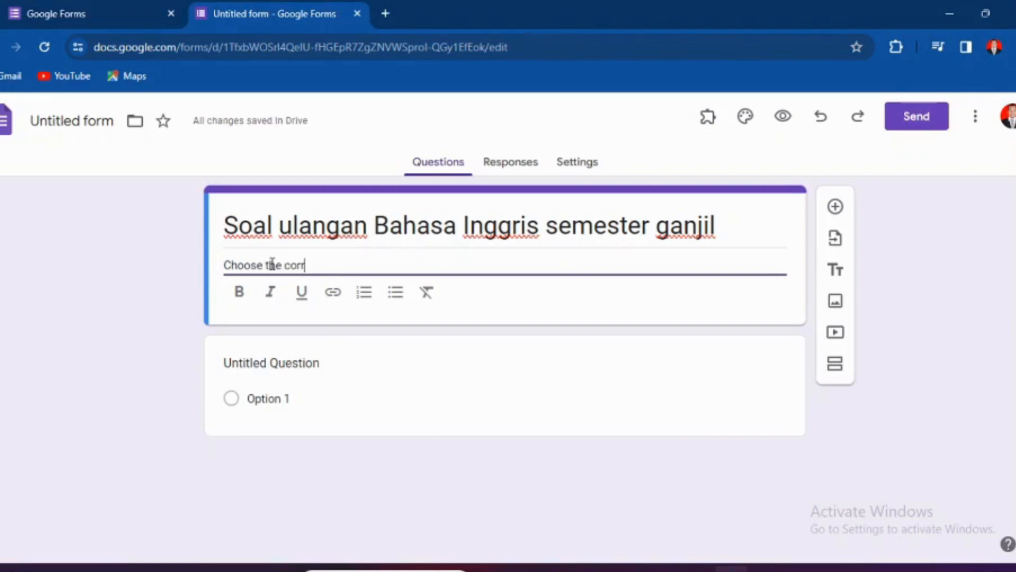
text(ect a)
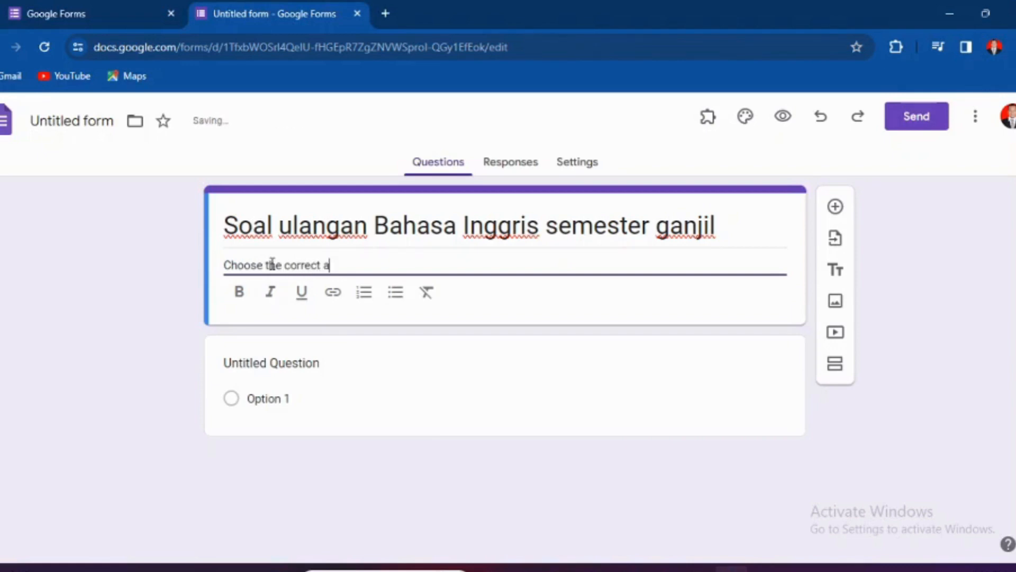
text(nswer f)
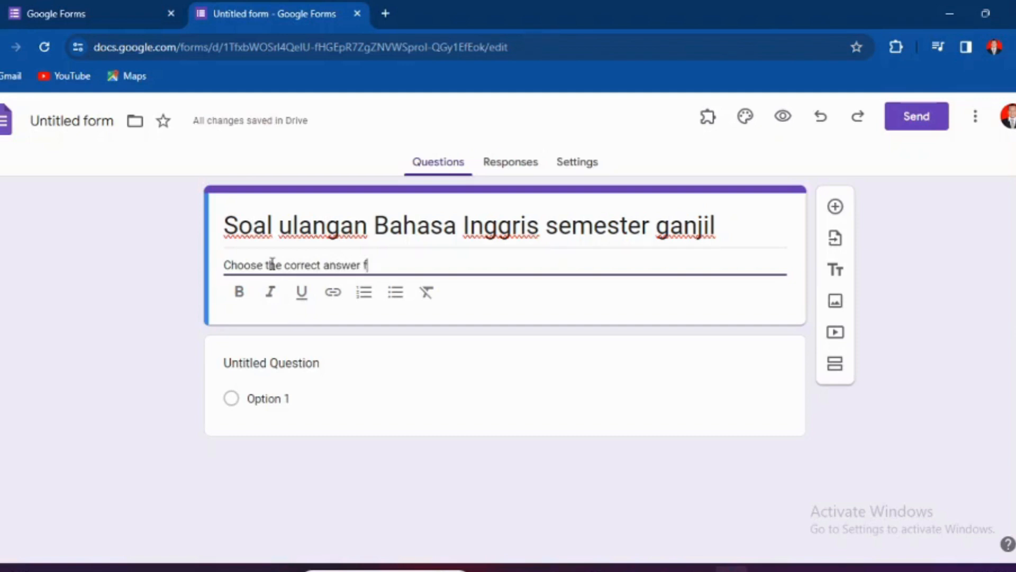
text(rom the optio)
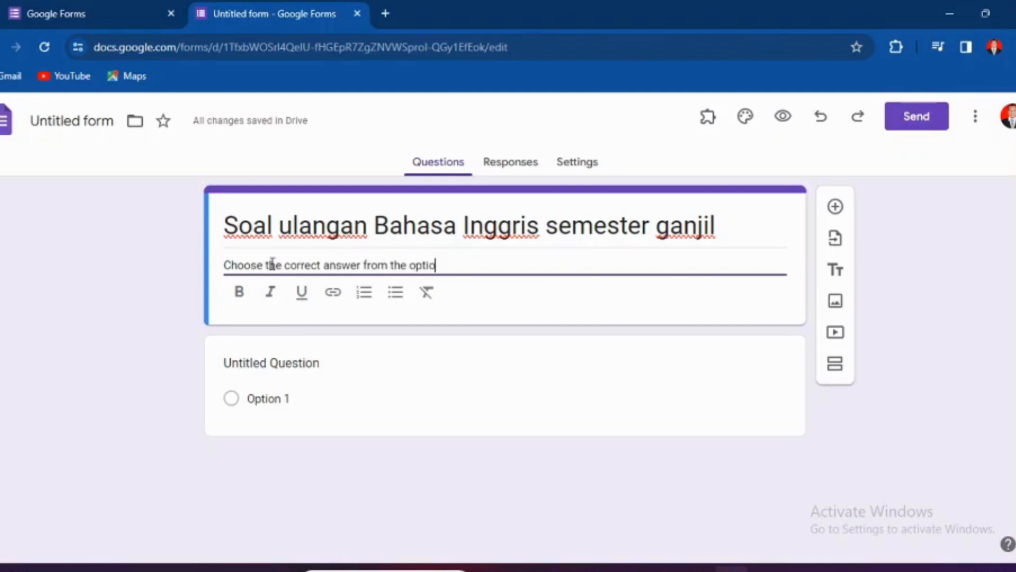
text(n A)
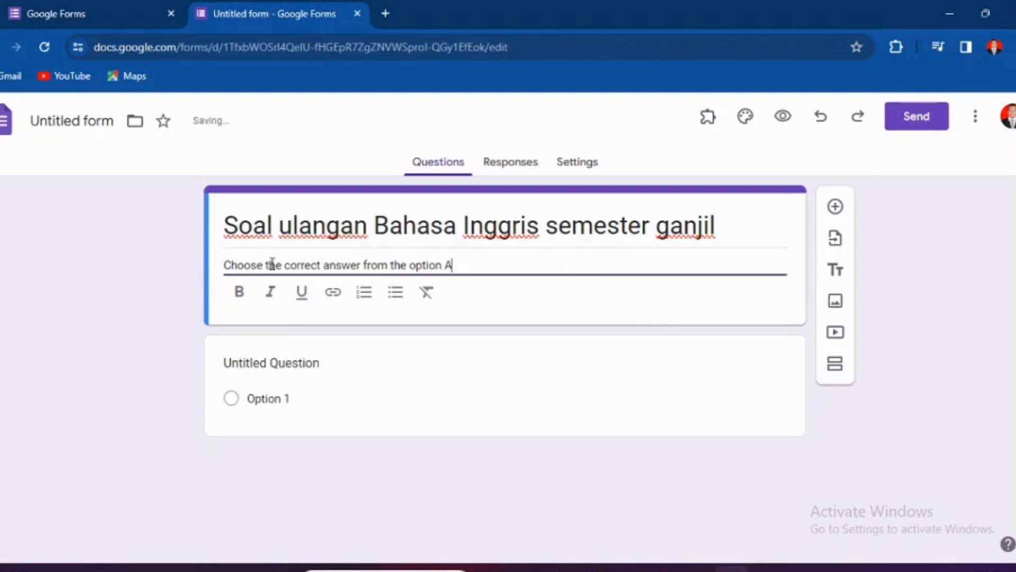
text(, B. C. or D)
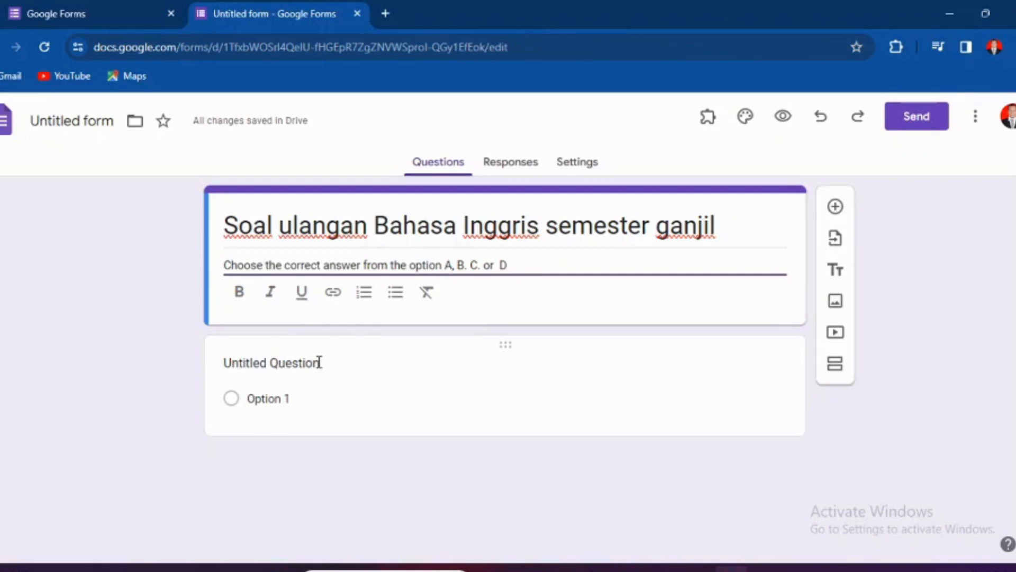
Clear the first question's default text and set its type to Multiple choice.
click(319, 362)
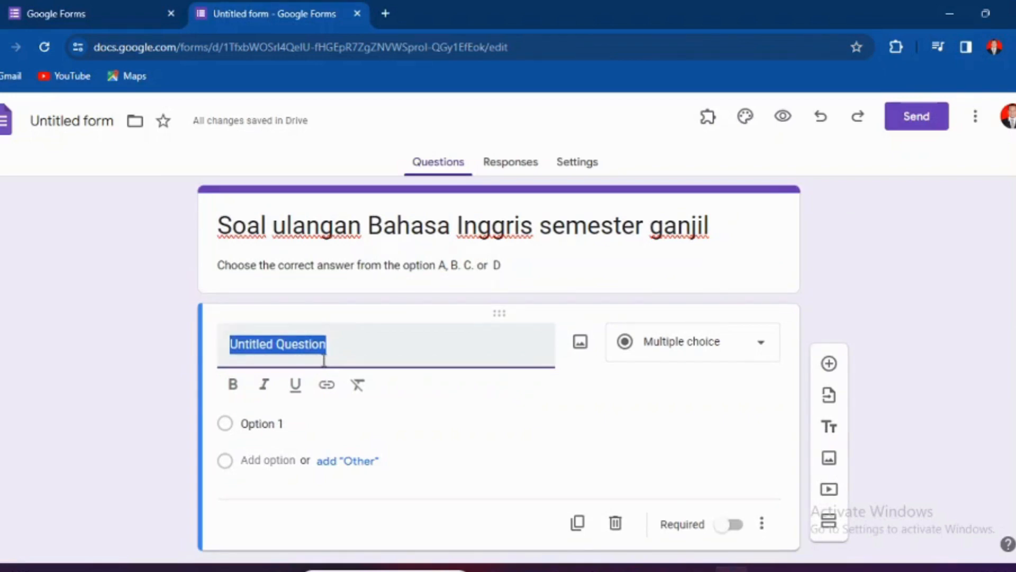
key(BackSpace)
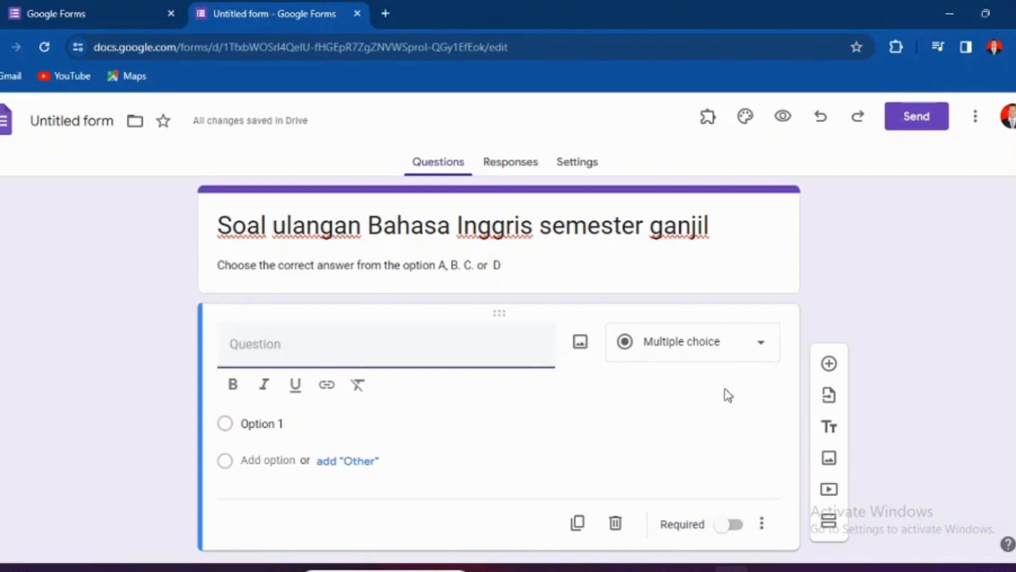
click(762, 355)
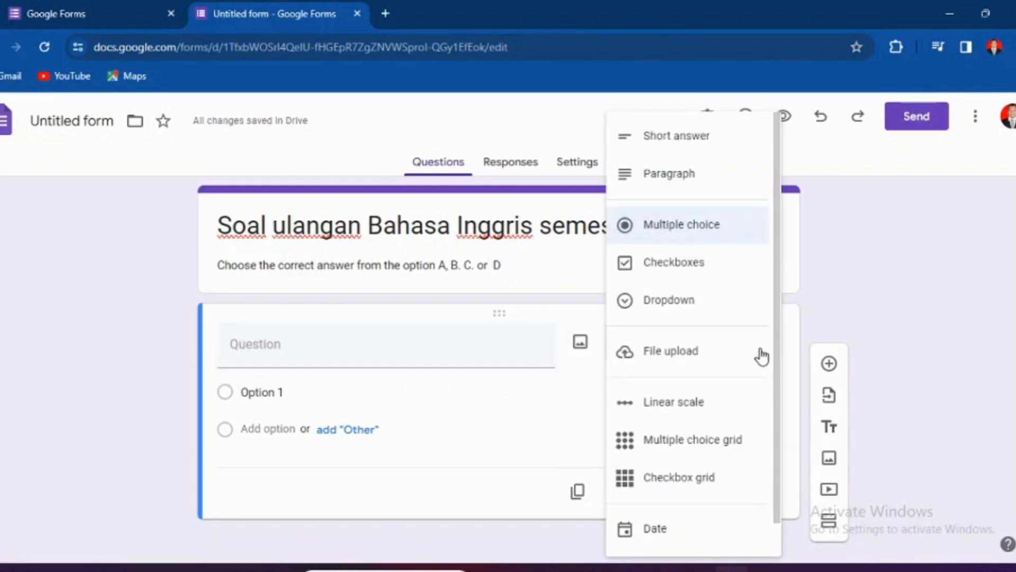
click(688, 229)
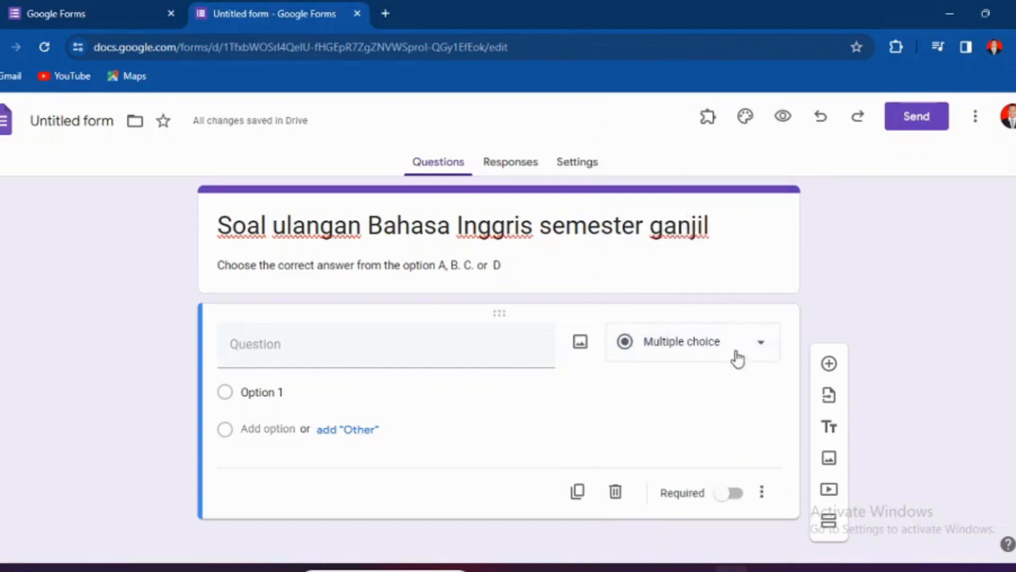
Change the question type to Short answer and back to Multiple choice.
click(768, 346)
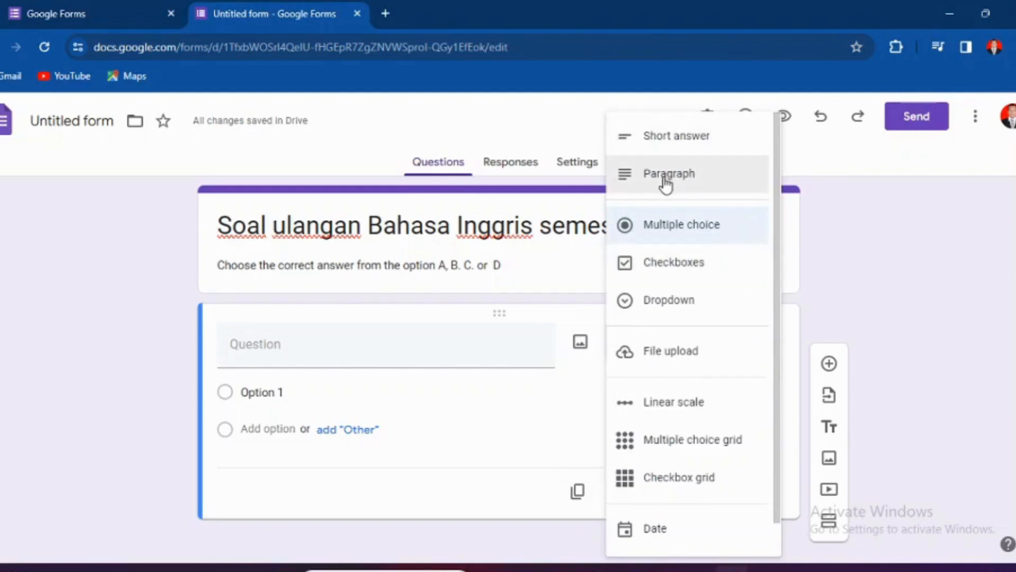
click(662, 153)
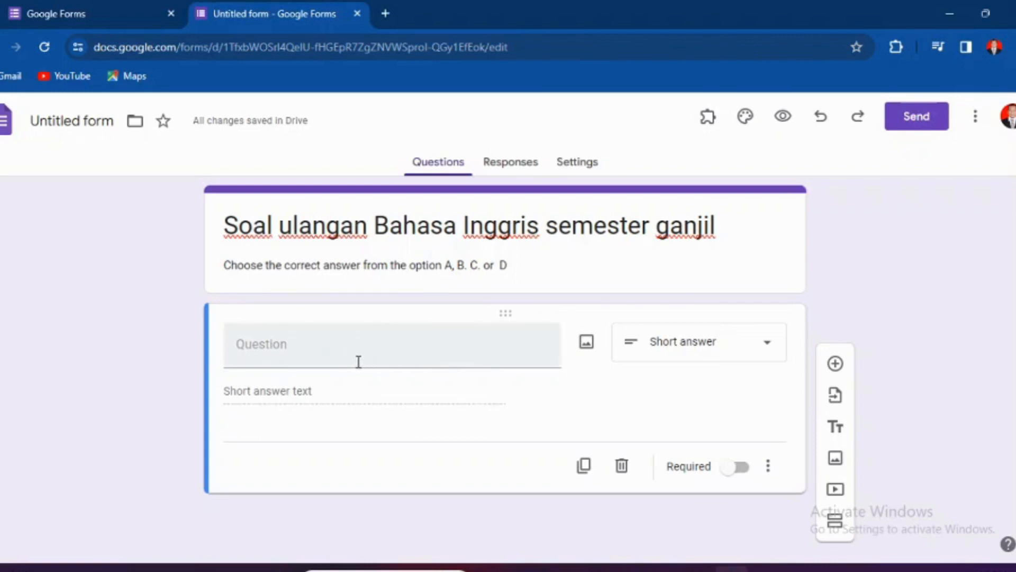
click(768, 350)
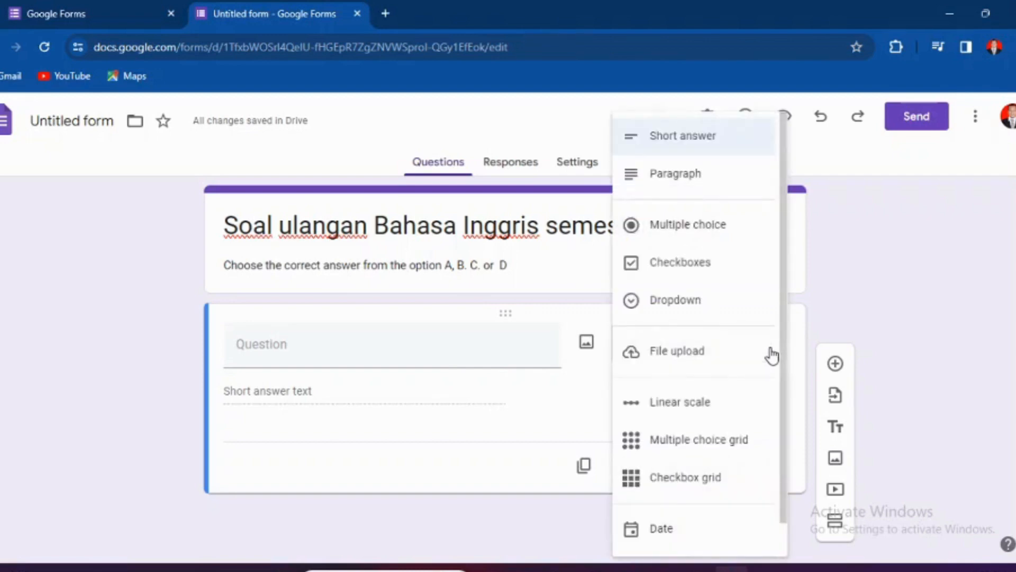
click(656, 228)
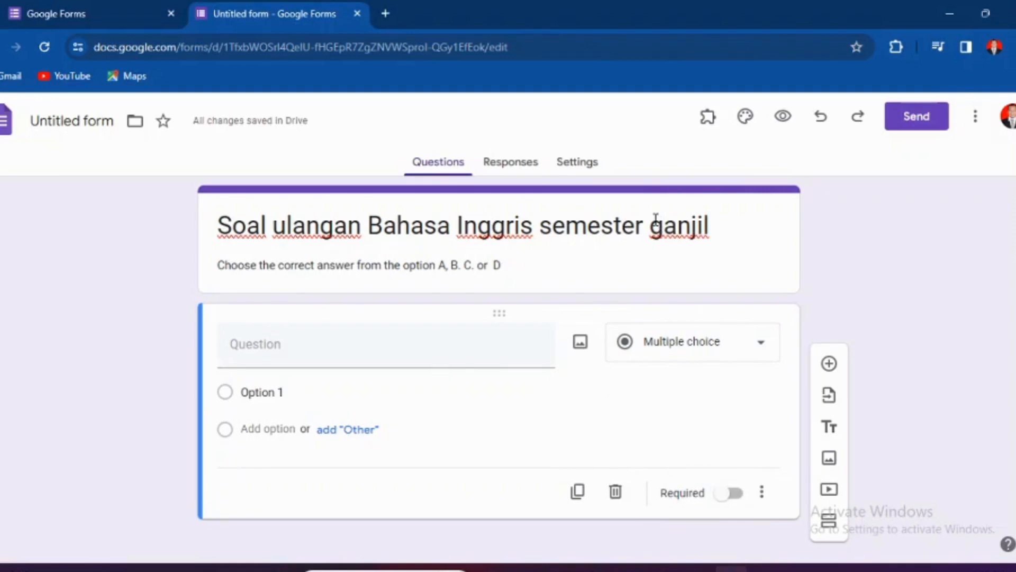
Import all questions from the existing form whose section is titled "ULANGAN SEMESTER GANJIL BAHASA INGGRIS KELAS XI SMKN 2 BAUBAU".
click(830, 398)
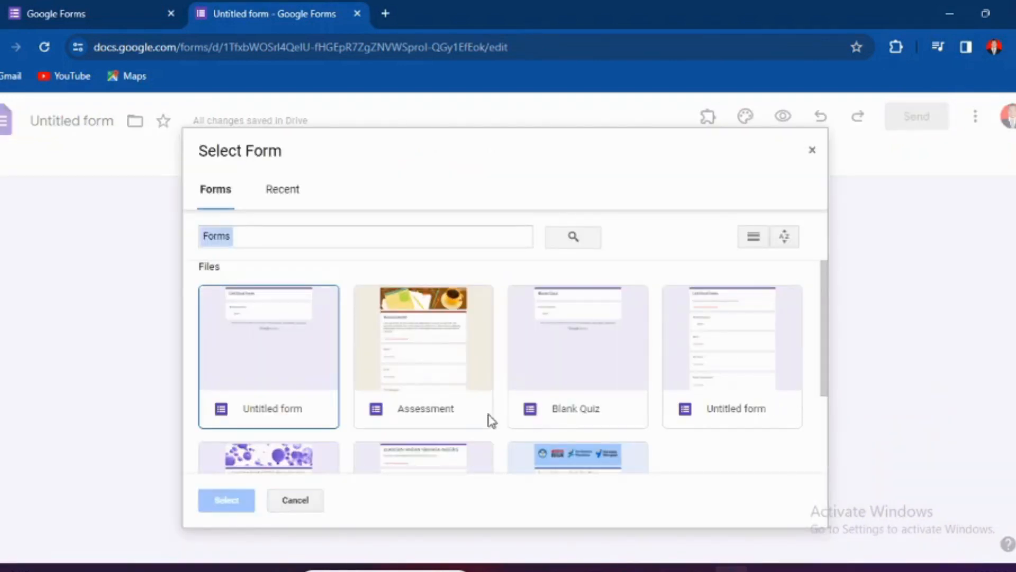
drag(826, 333, 832, 404)
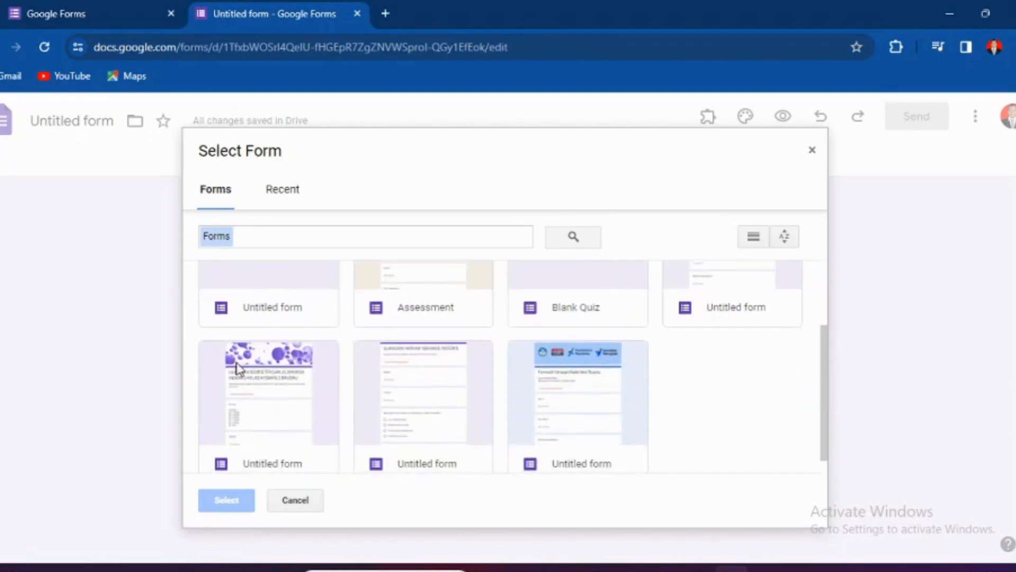
click(265, 381)
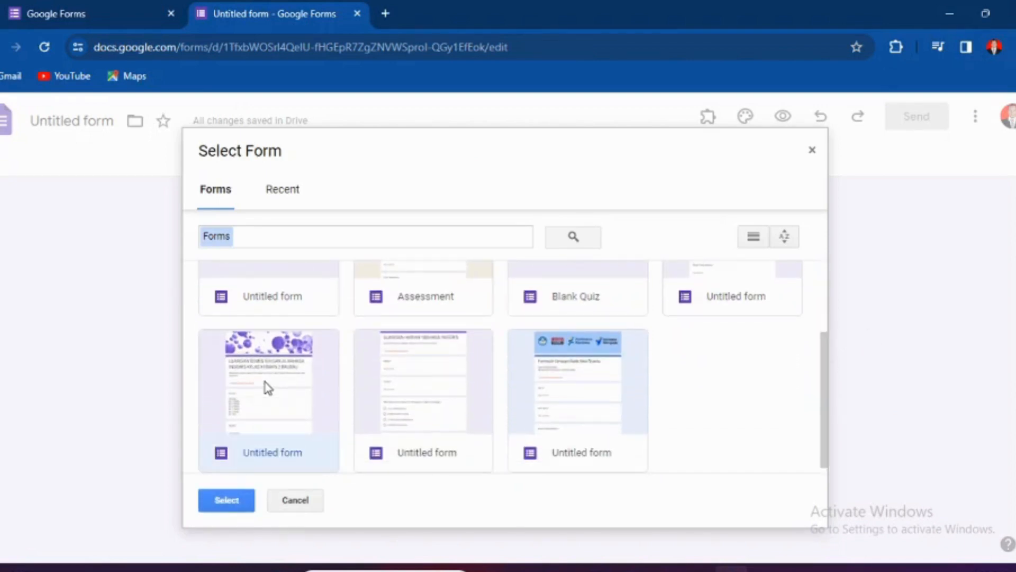
click(229, 501)
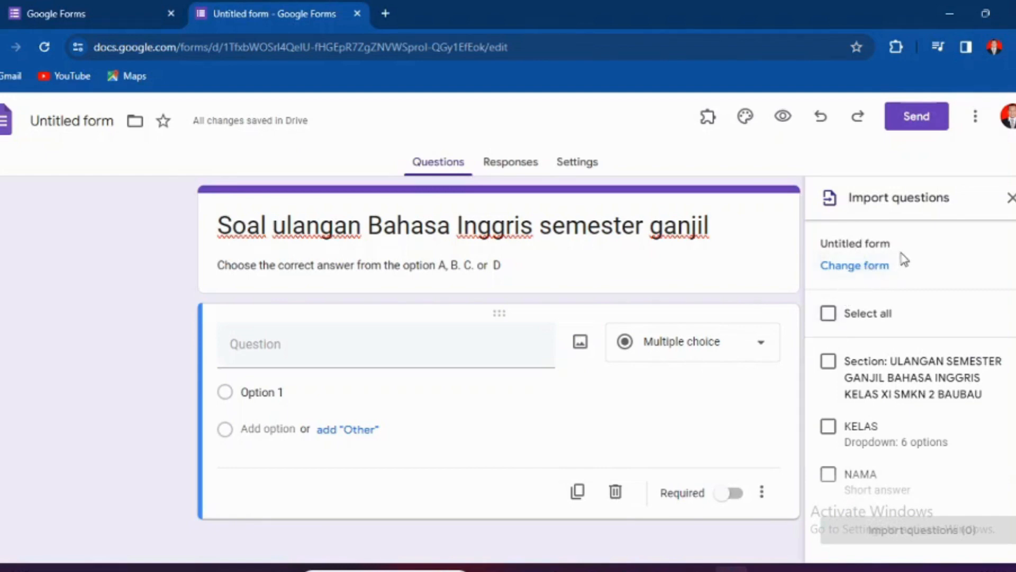
click(829, 313)
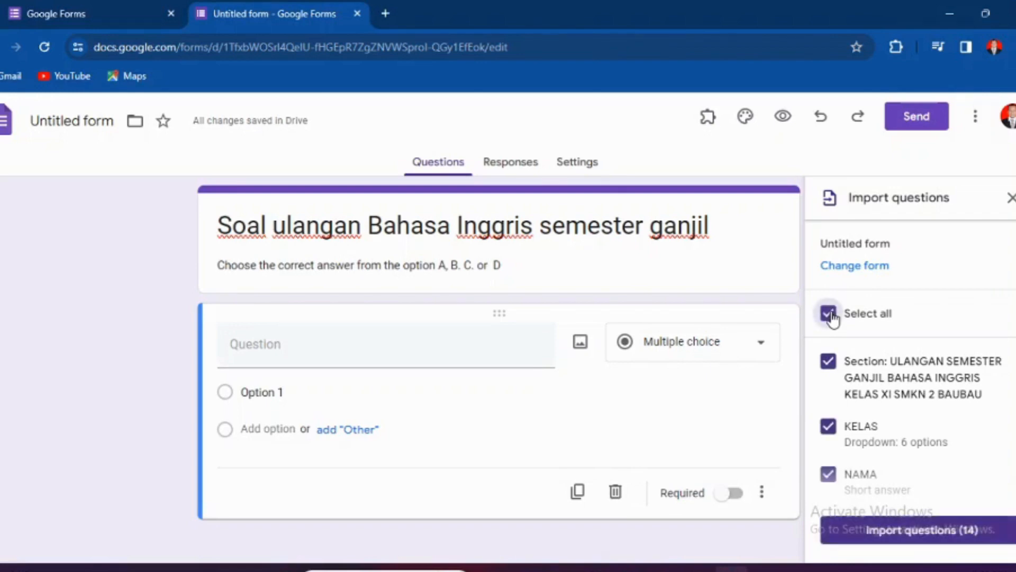
click(896, 534)
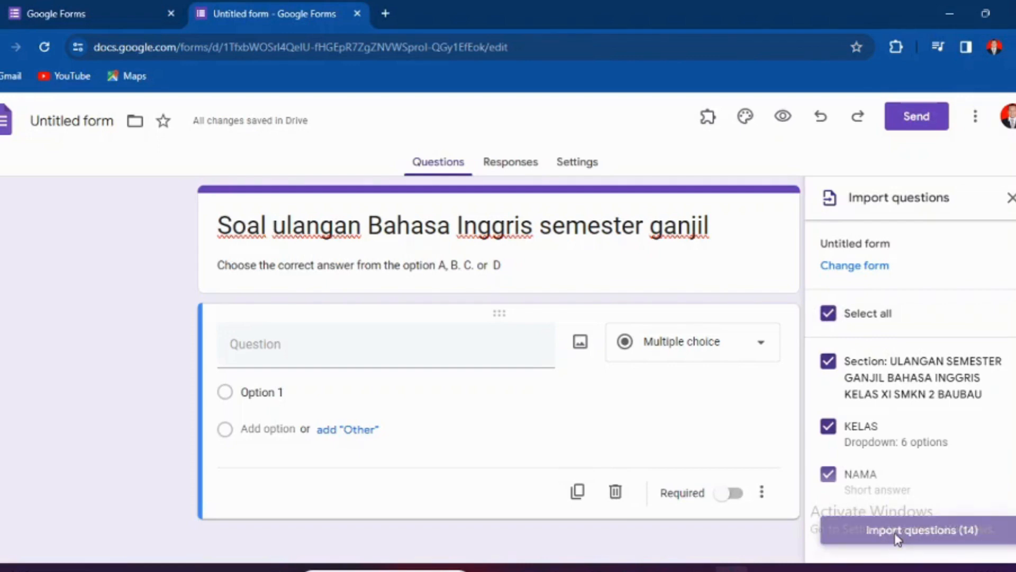
click(896, 533)
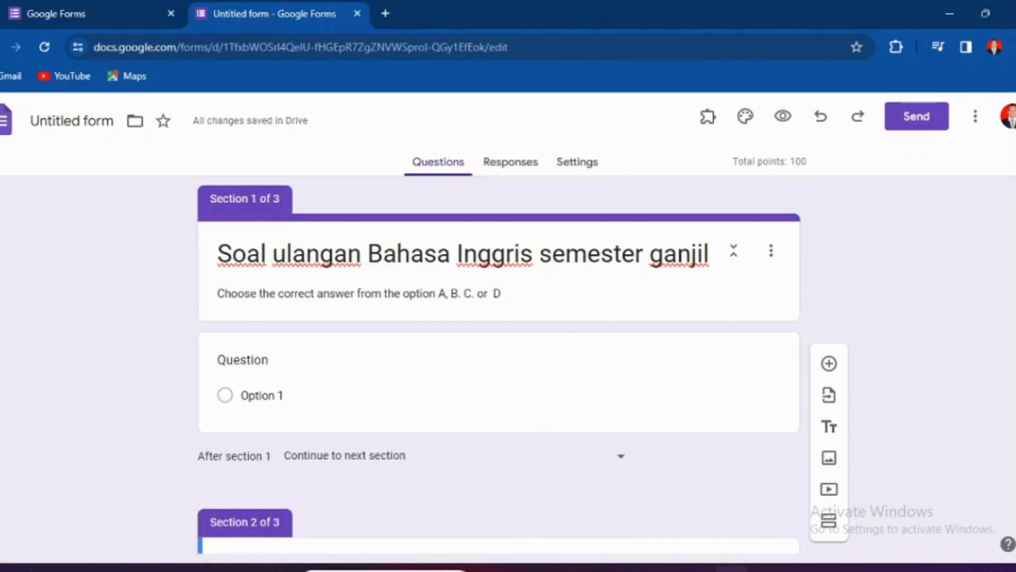
Review the imported sections, including the KELAS and NAMA fields and the multiple-choice questions on narrative text.
scroll(498, 365, down, 4)
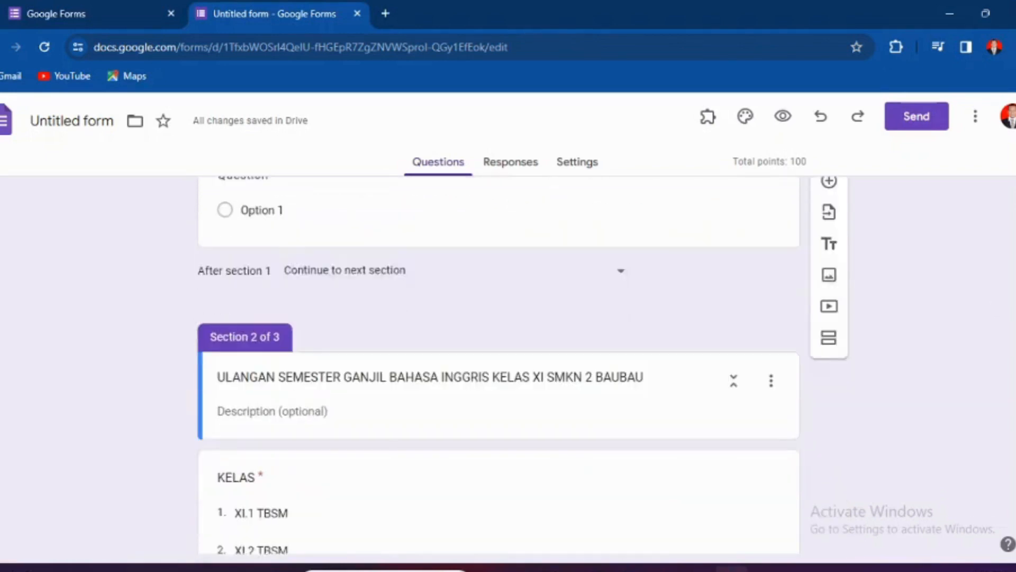
scroll(497, 365, up, 4)
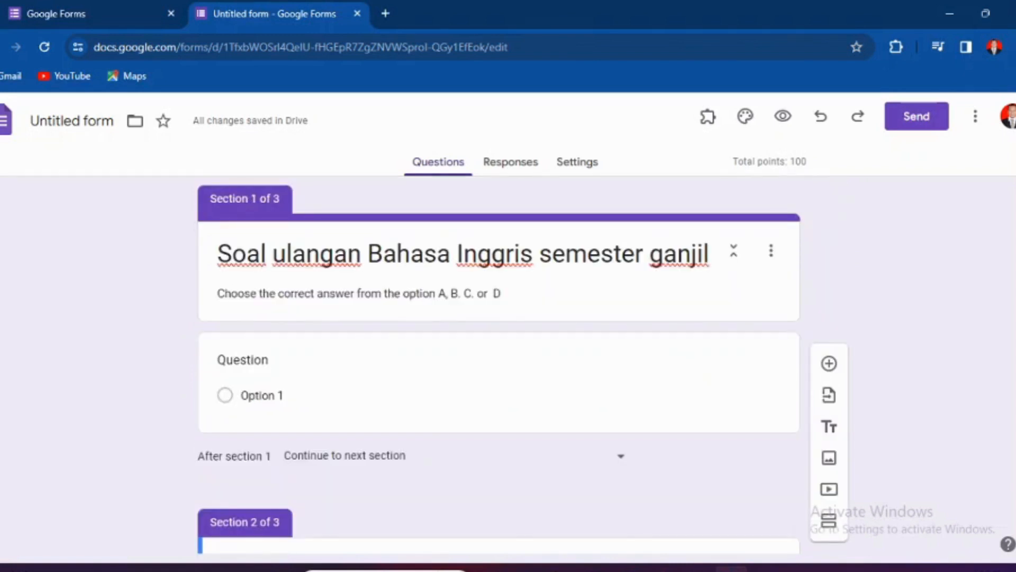
scroll(498, 365, down, 4)
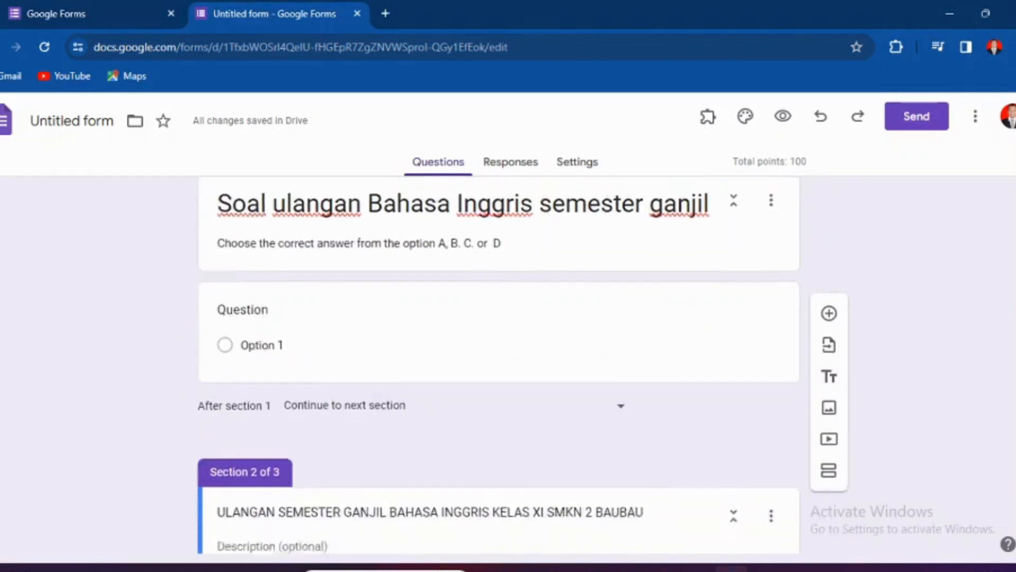
scroll(498, 365, down, 1)
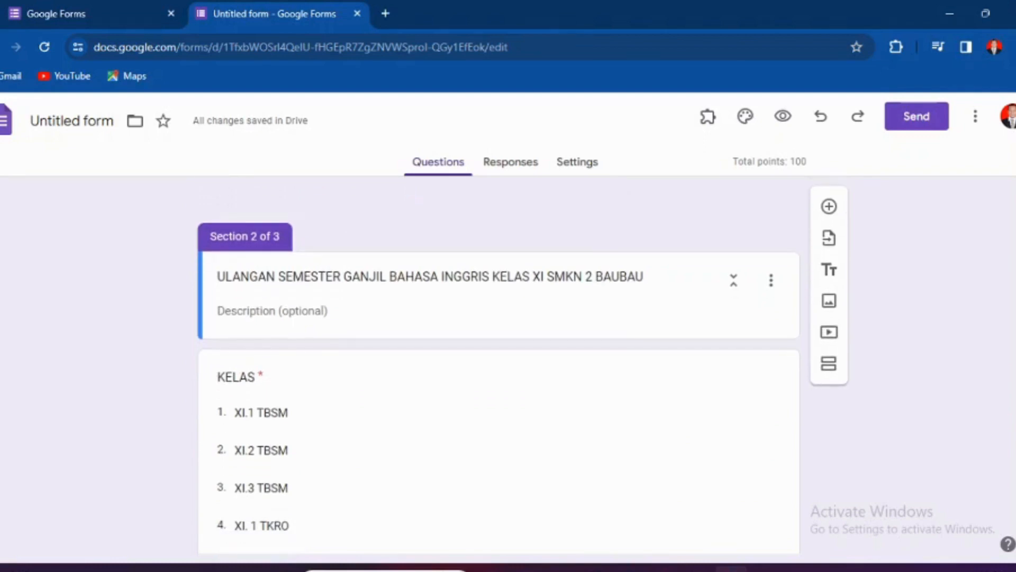
scroll(498, 365, up, 1)
scroll(498, 366, down, 1)
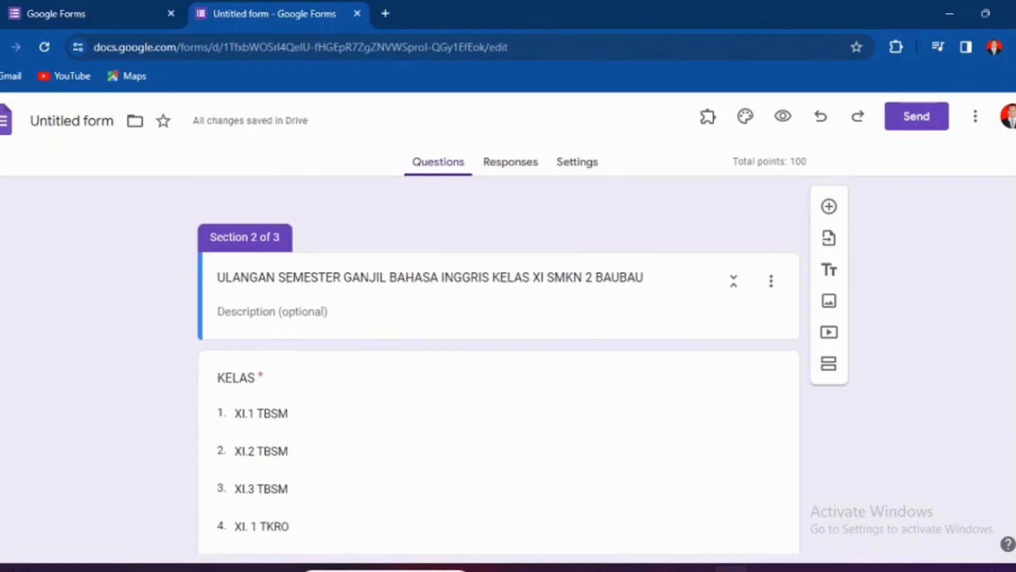
scroll(498, 365, up, 1)
scroll(498, 365, up, 2)
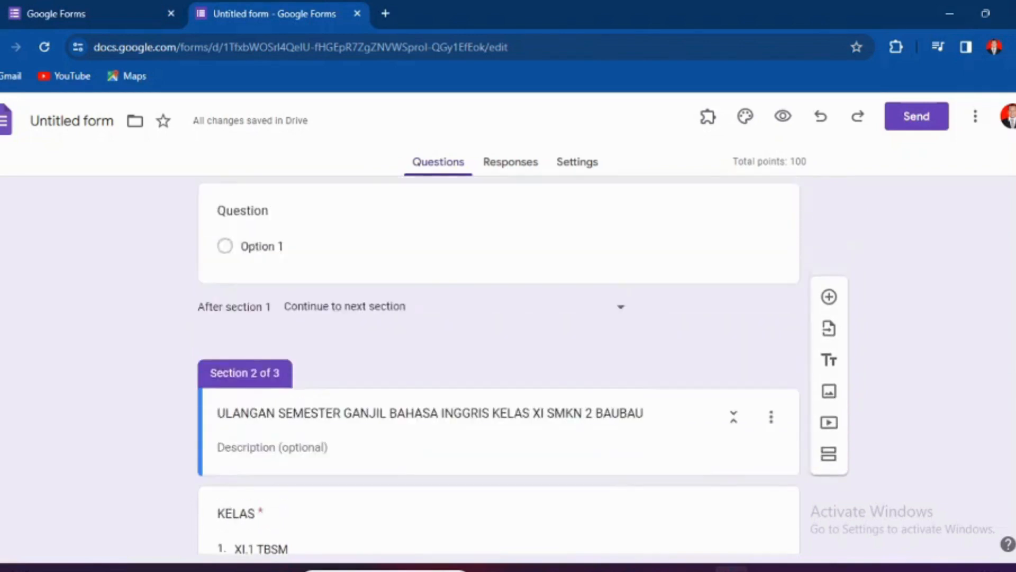
scroll(498, 365, down, 6)
scroll(498, 365, down, 2)
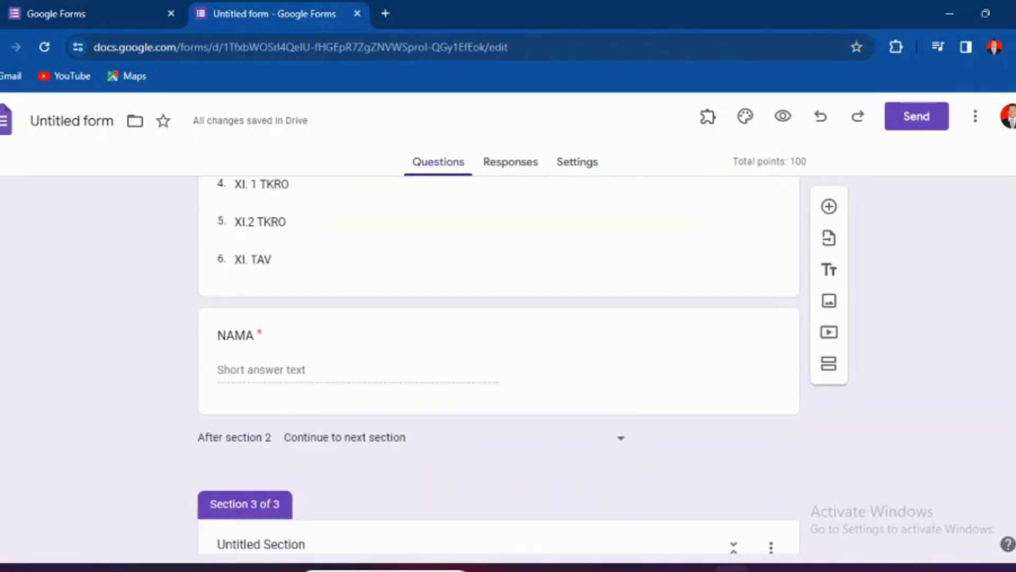
scroll(498, 365, down, 2)
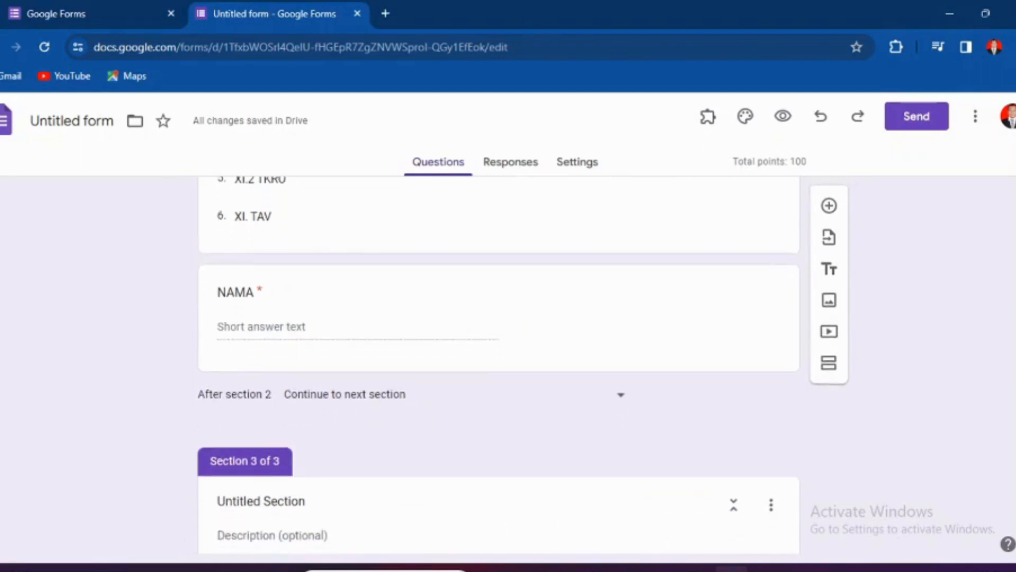
scroll(498, 365, down, 2)
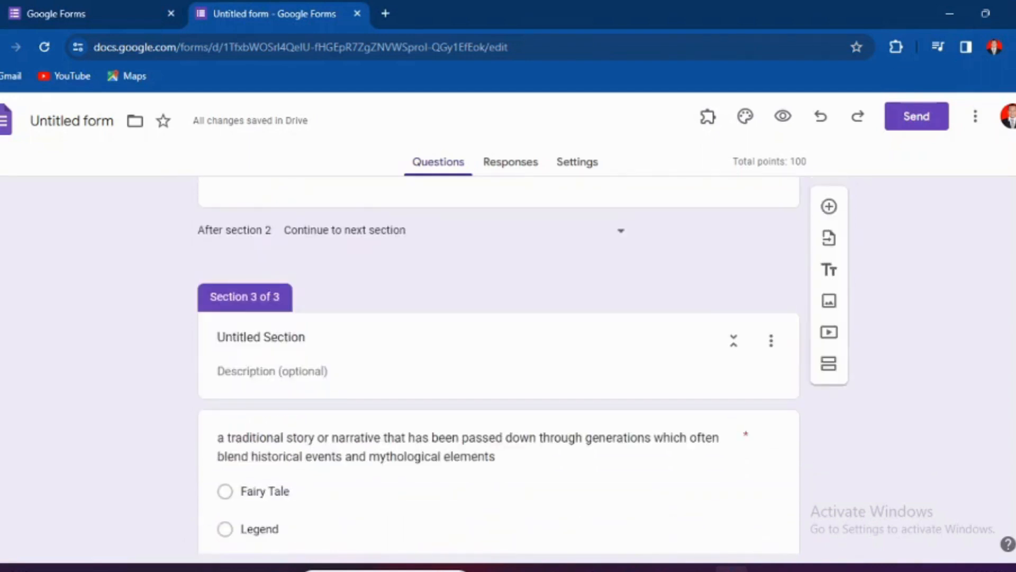
scroll(498, 365, down, 10)
scroll(498, 366, down, 11)
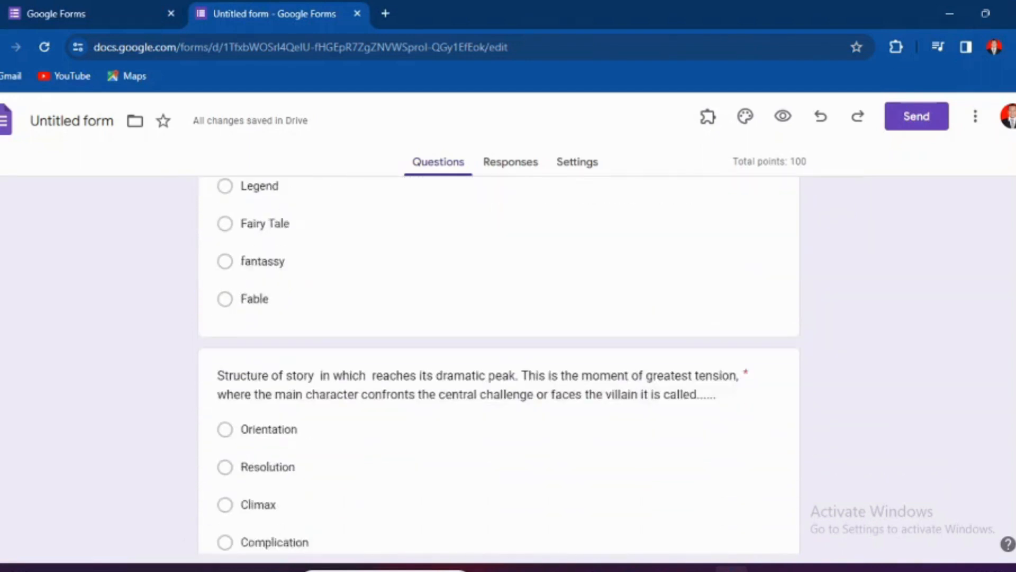
scroll(497, 365, up, 20)
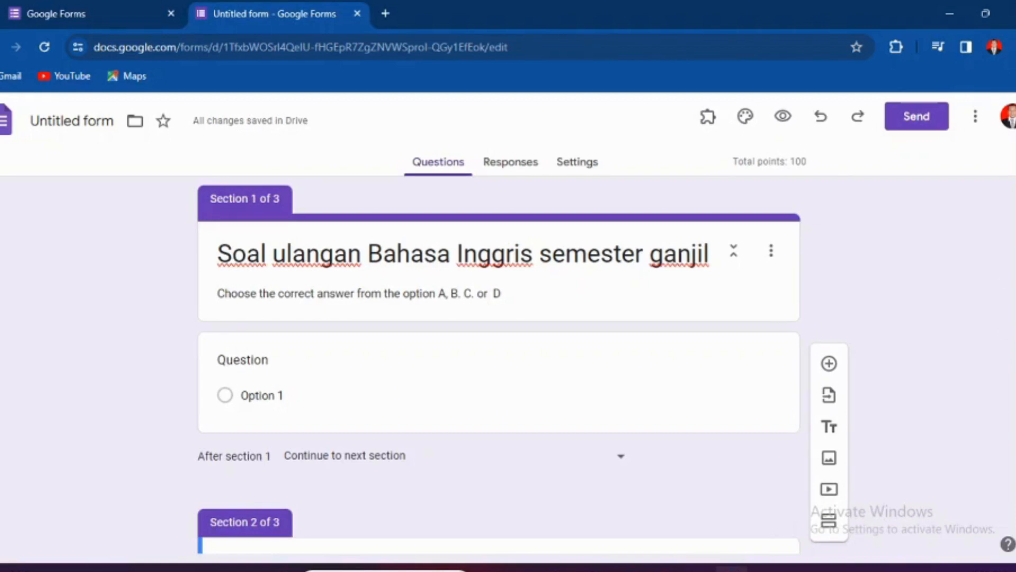
Open the answer key of the question about a traditional story passed down through generations and re-enter its score as 10 points.
scroll(498, 365, down, 3)
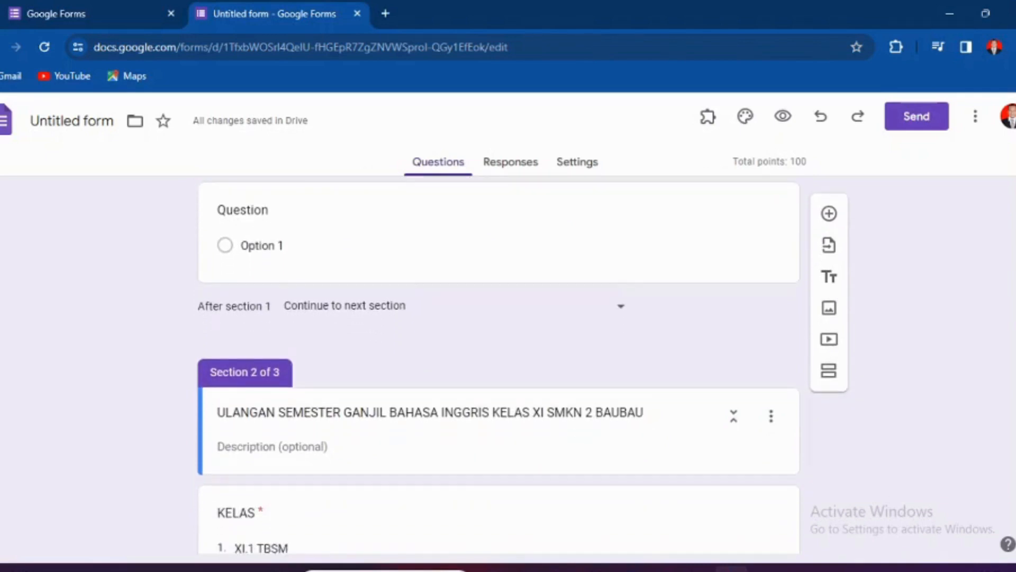
scroll(498, 365, down, 3)
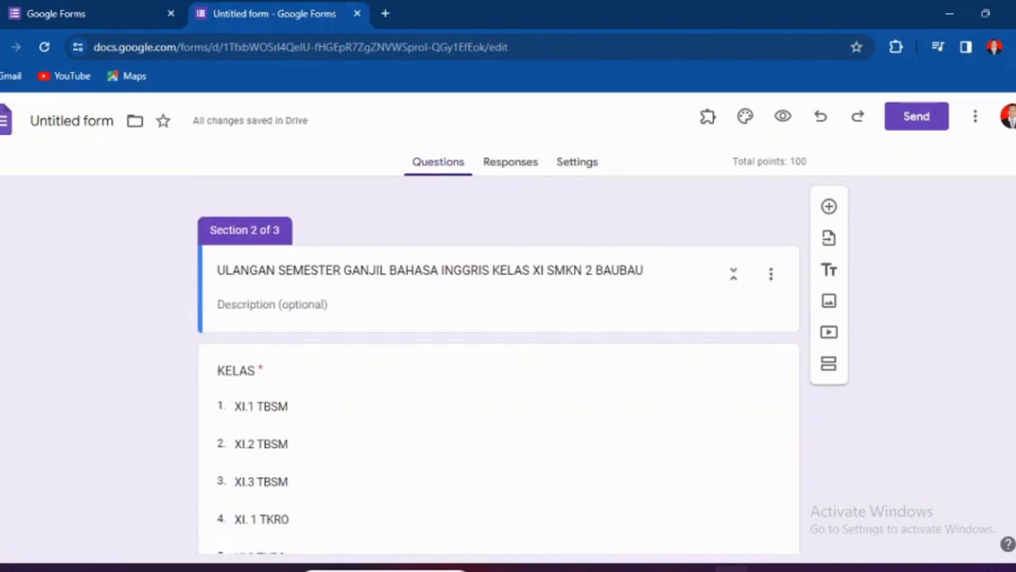
scroll(498, 365, down, 8)
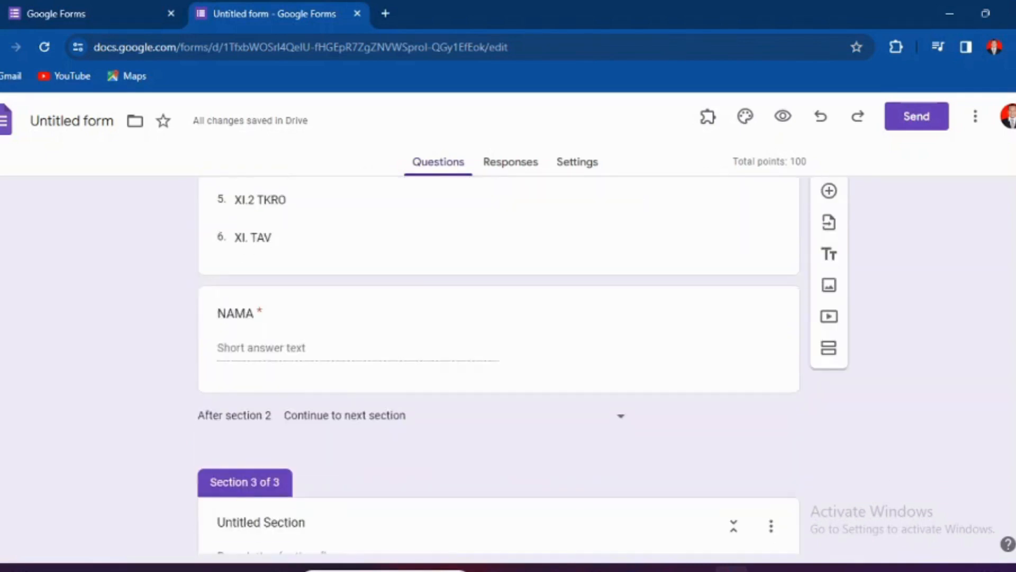
scroll(692, 287, down, 8)
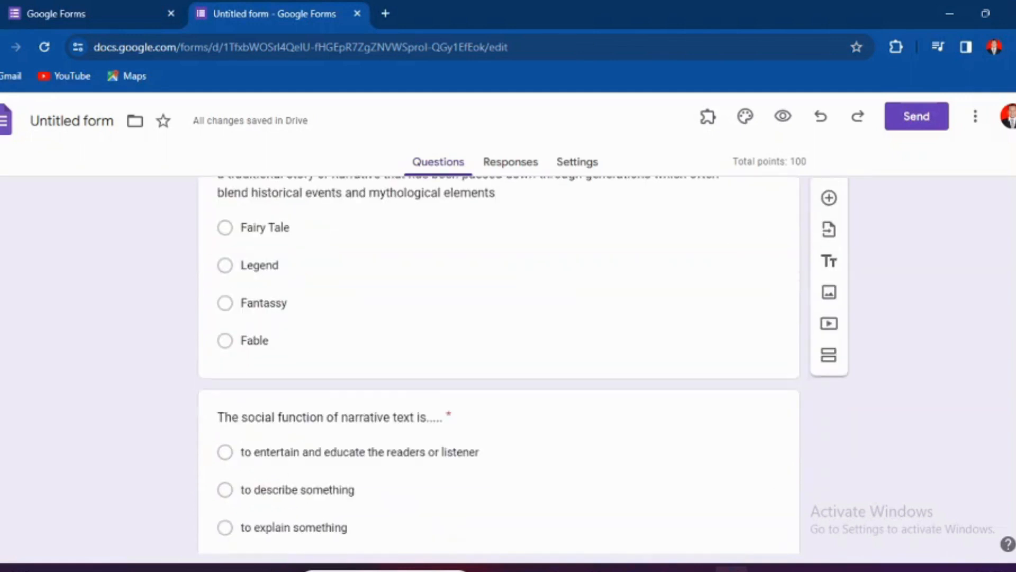
click(686, 281)
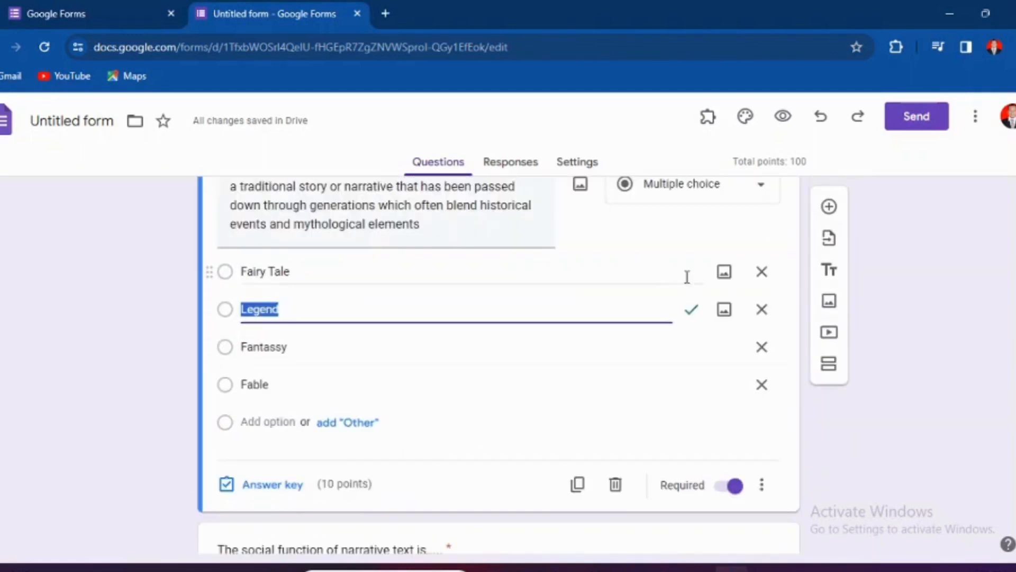
click(226, 486)
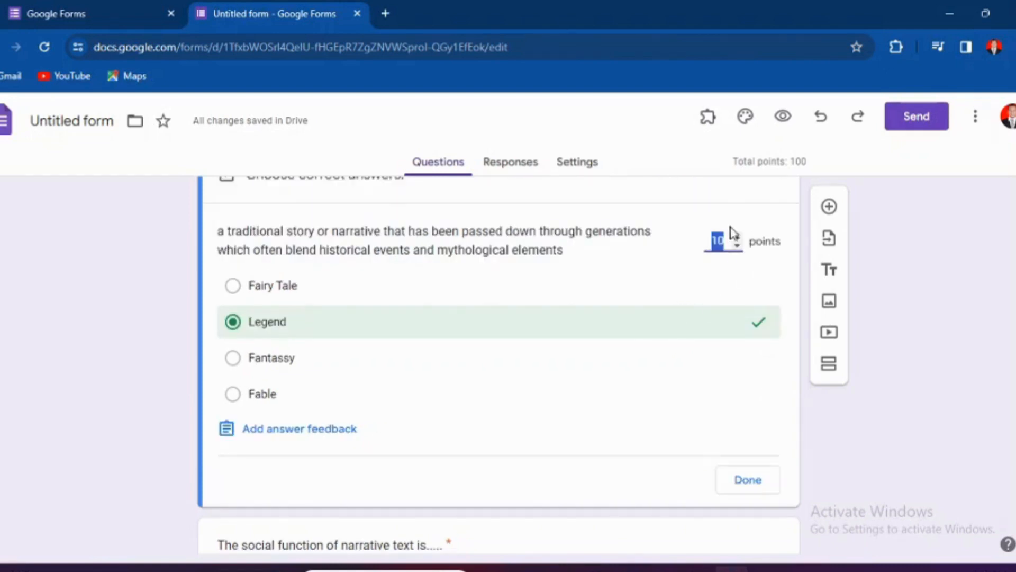
click(728, 243)
key(BackSpace)
key(BackSpace)
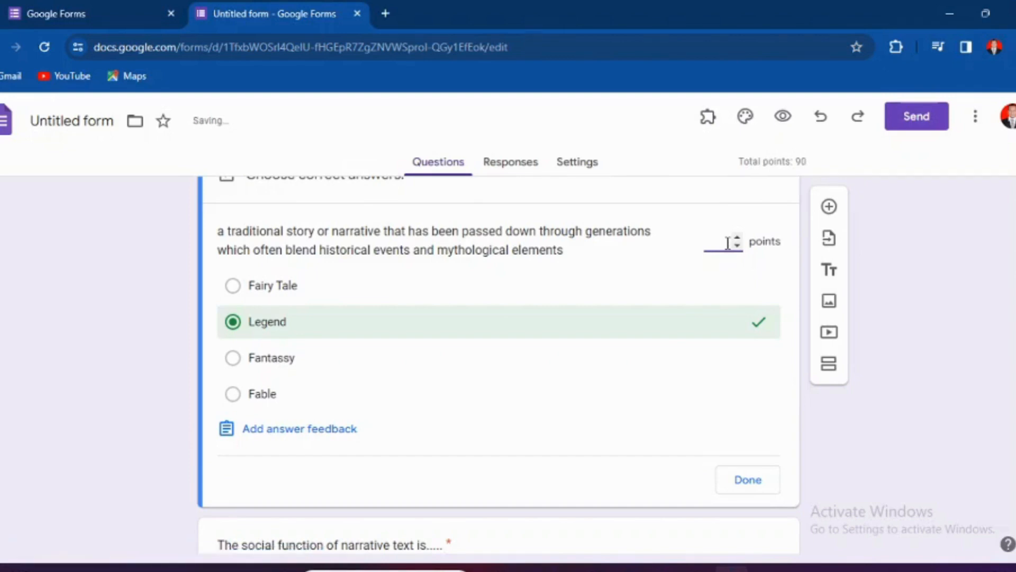
text(2)
key(BackSpace)
text(10)
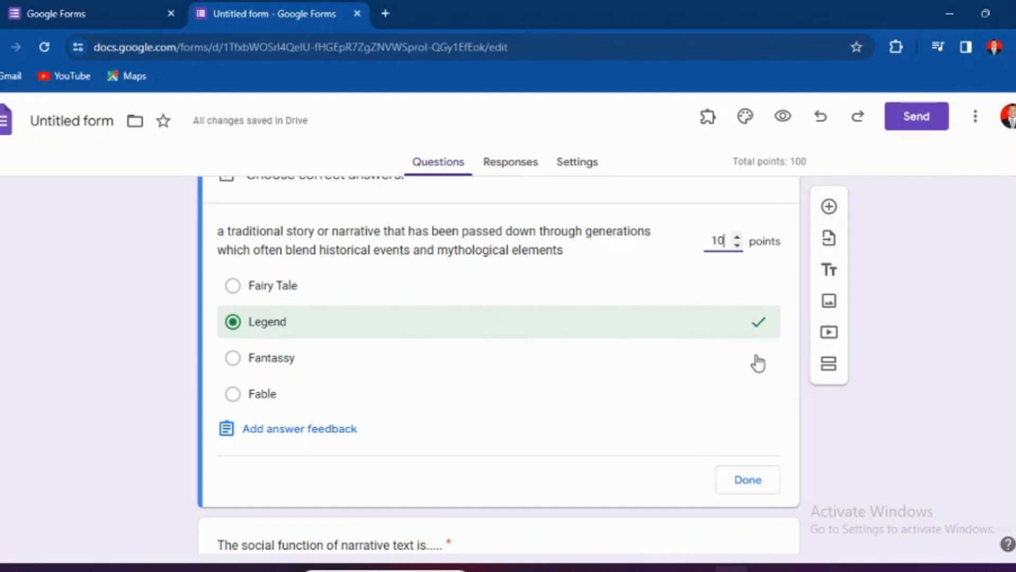
Switch the question's correct answer to Fairy Tale and back to Legend, and finish editing the answer key.
click(760, 289)
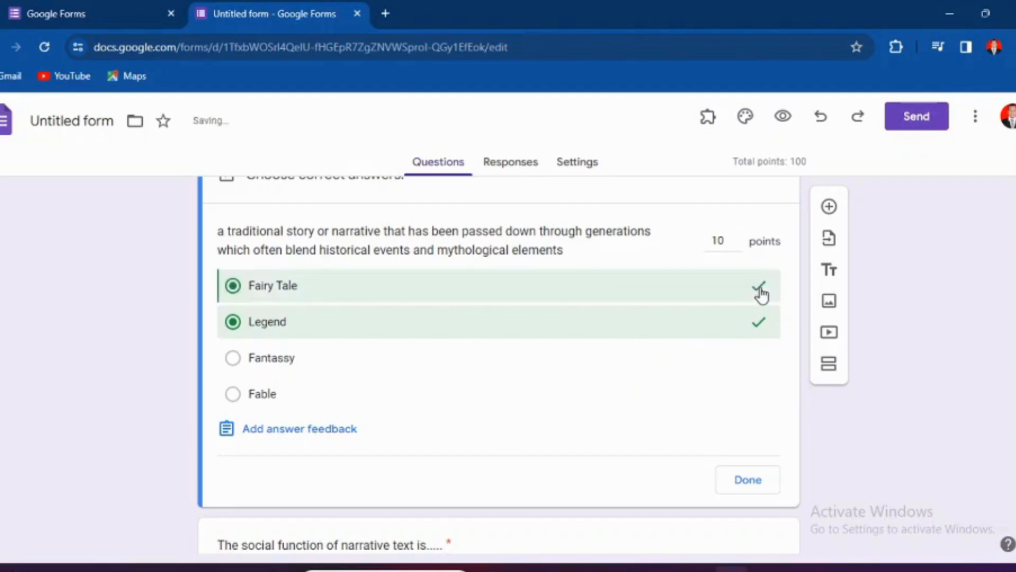
click(759, 324)
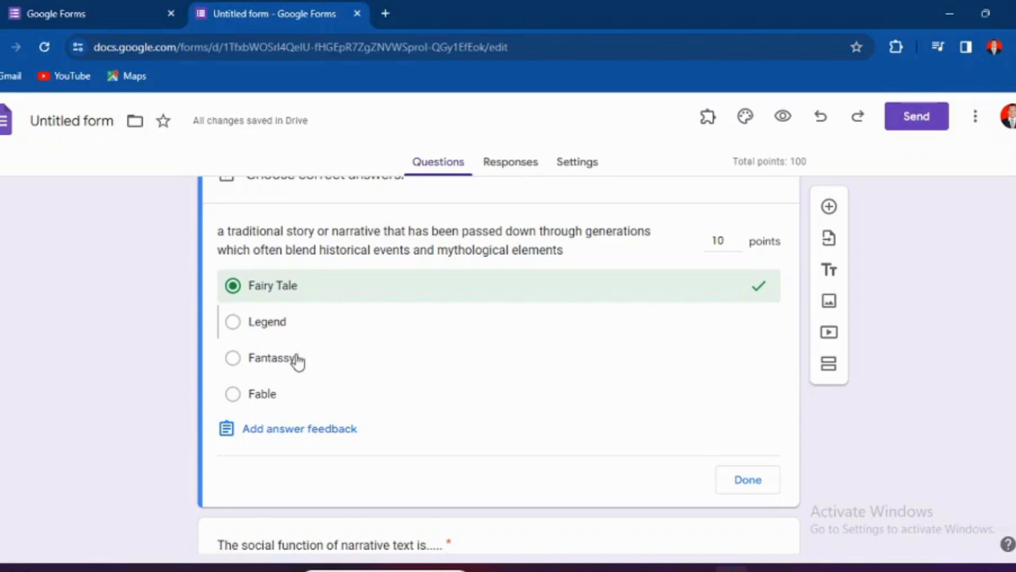
click(756, 327)
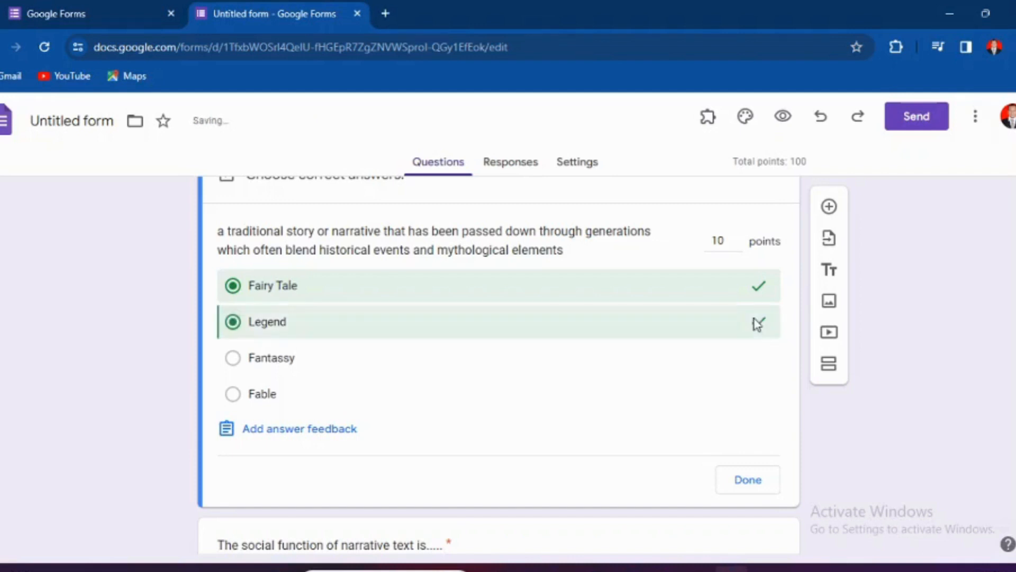
click(759, 291)
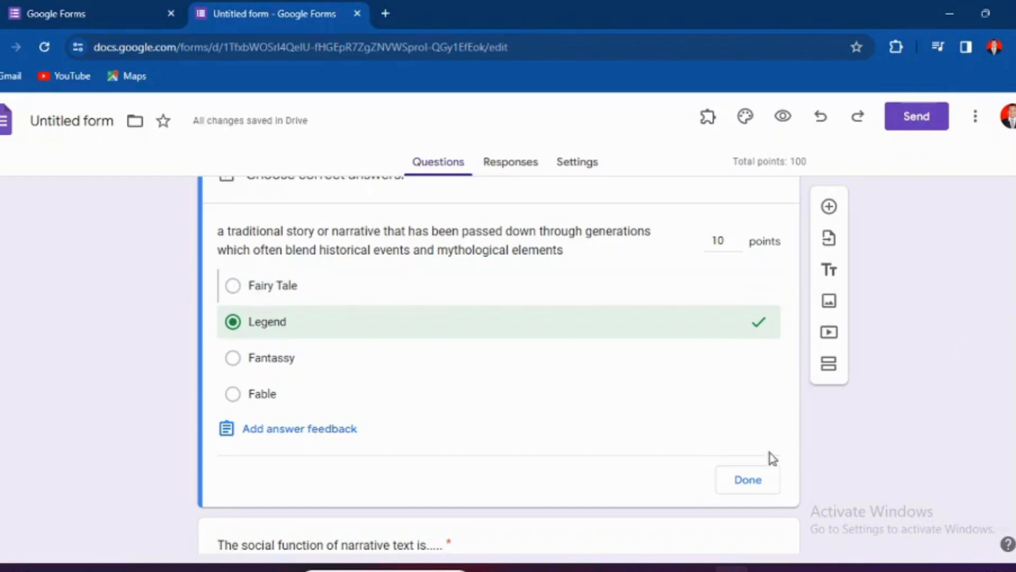
click(744, 483)
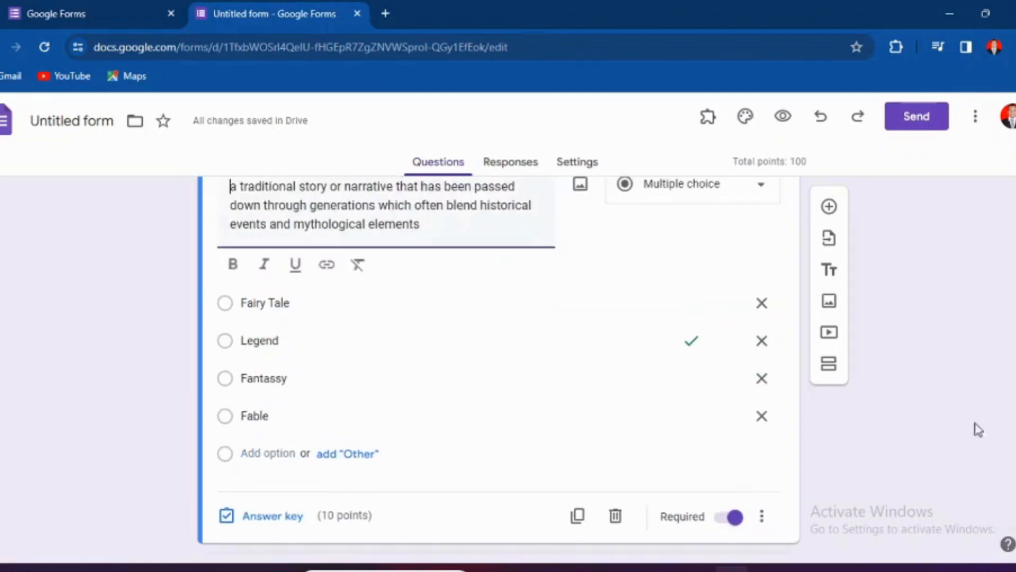
Look through the remaining imported questions and open the form's settings.
scroll(498, 365, down, 15)
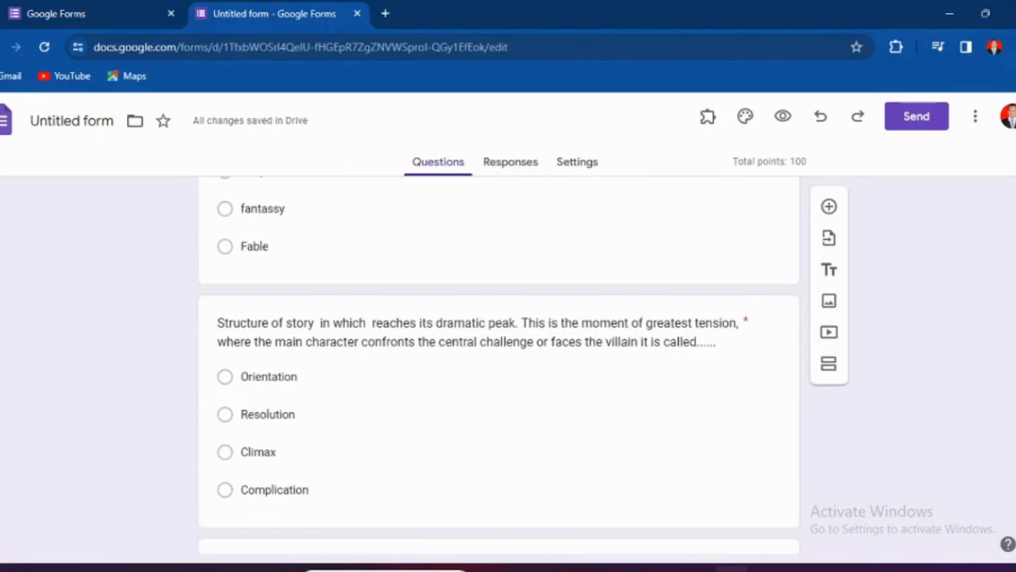
scroll(497, 365, down, 12)
scroll(498, 365, down, 15)
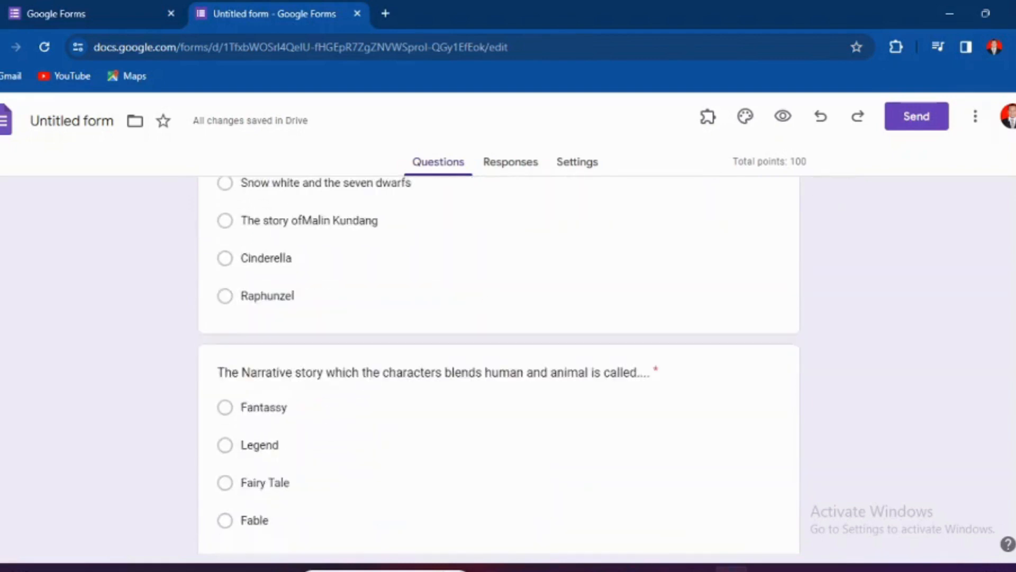
scroll(498, 365, up, 1)
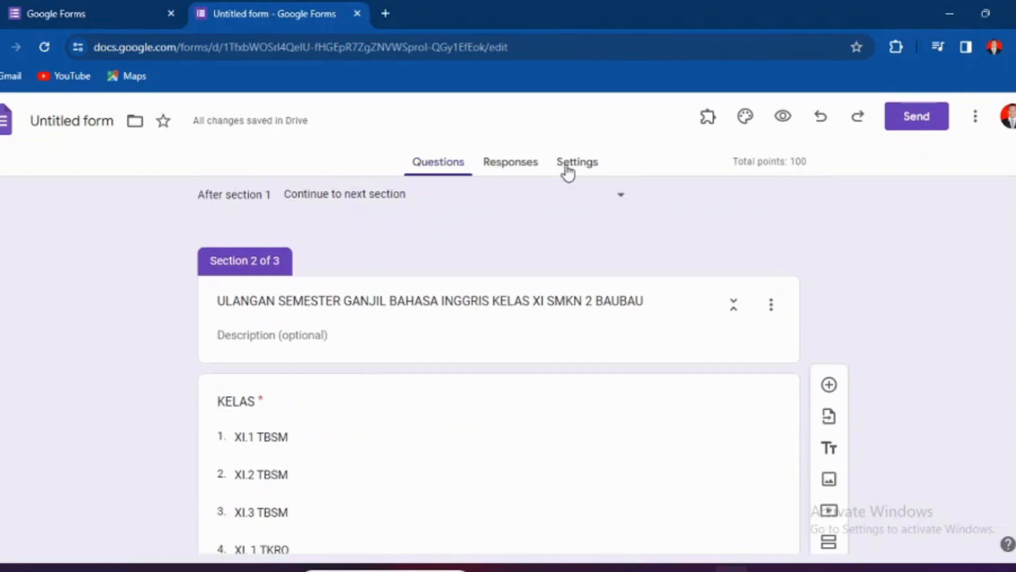
click(567, 172)
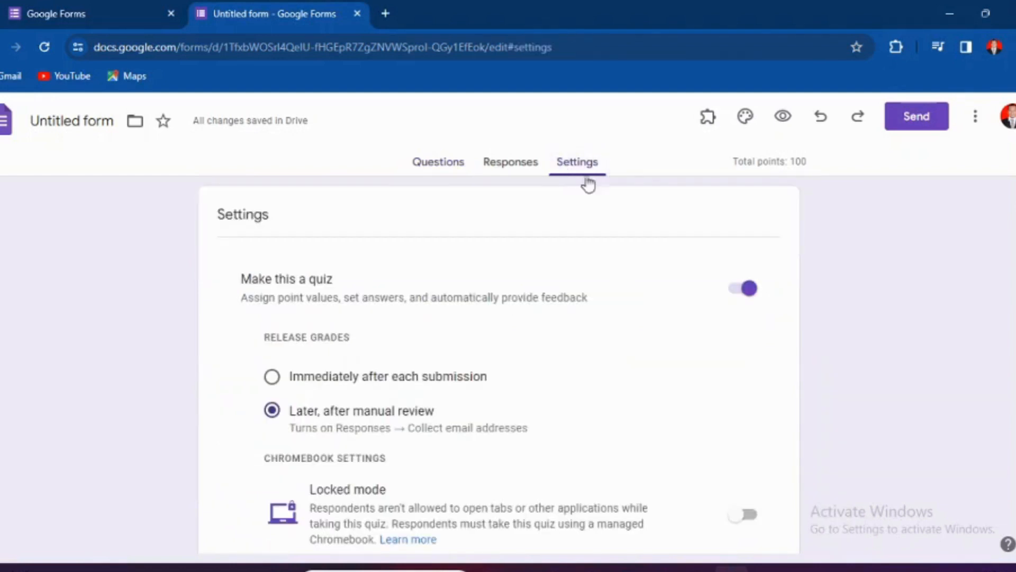
Switch the form's quiz mode off and back on, and release grades immediately after each submission.
click(748, 291)
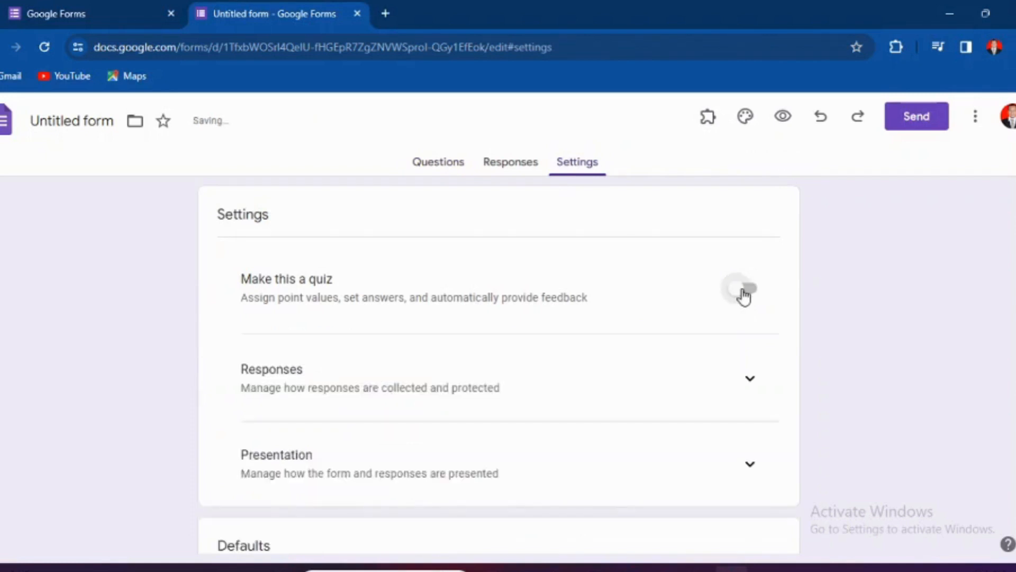
click(744, 293)
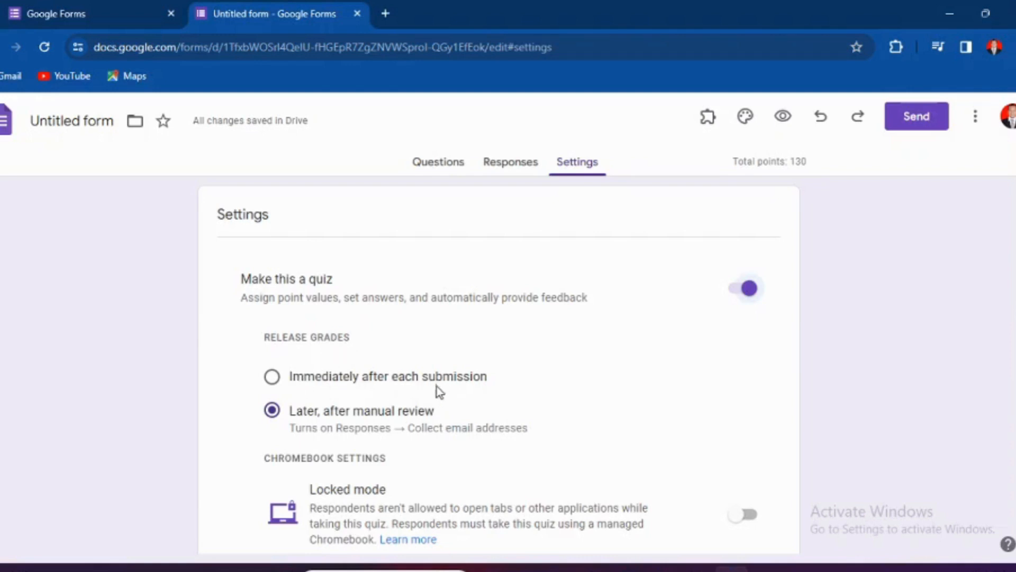
click(272, 381)
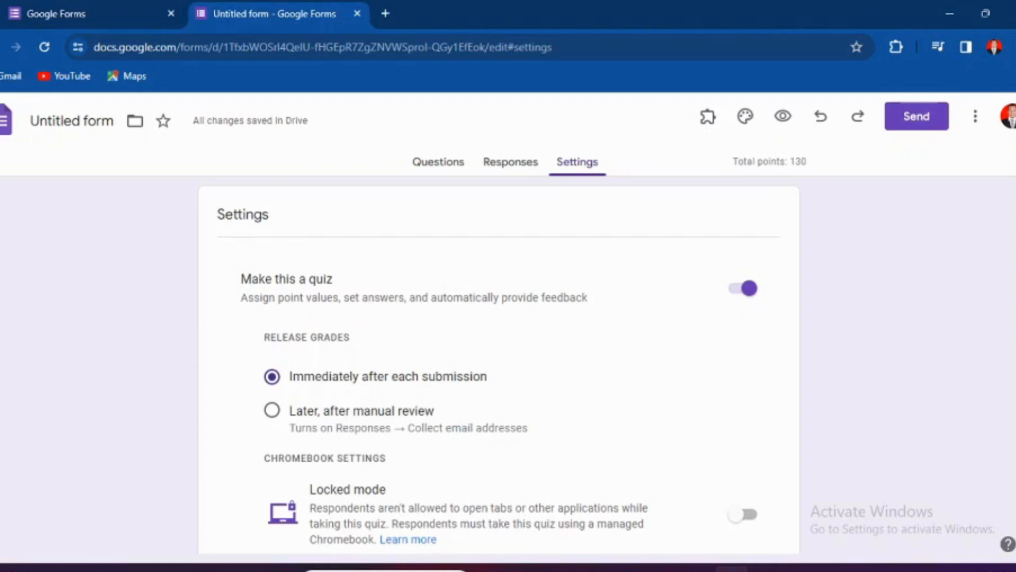
Turn on locked mode for the quiz in the Chromebook settings.
scroll(499, 358, down, 1)
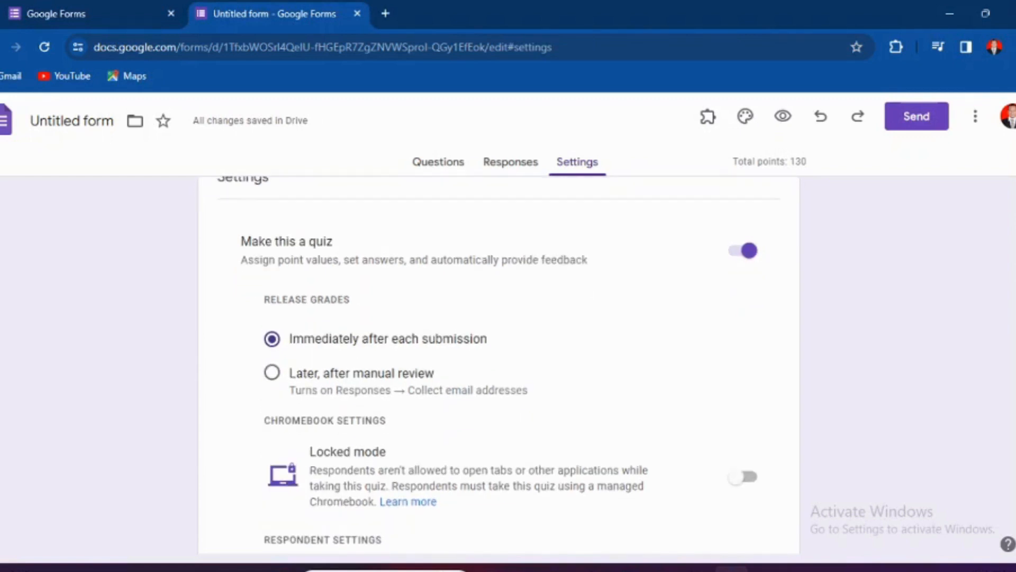
scroll(499, 366, up, 1)
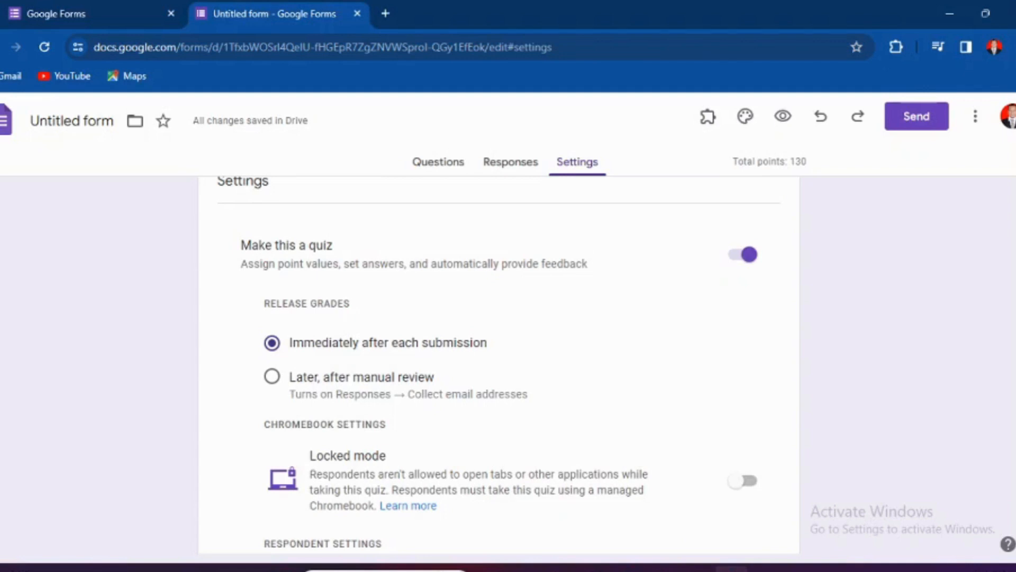
scroll(498, 365, down, 1)
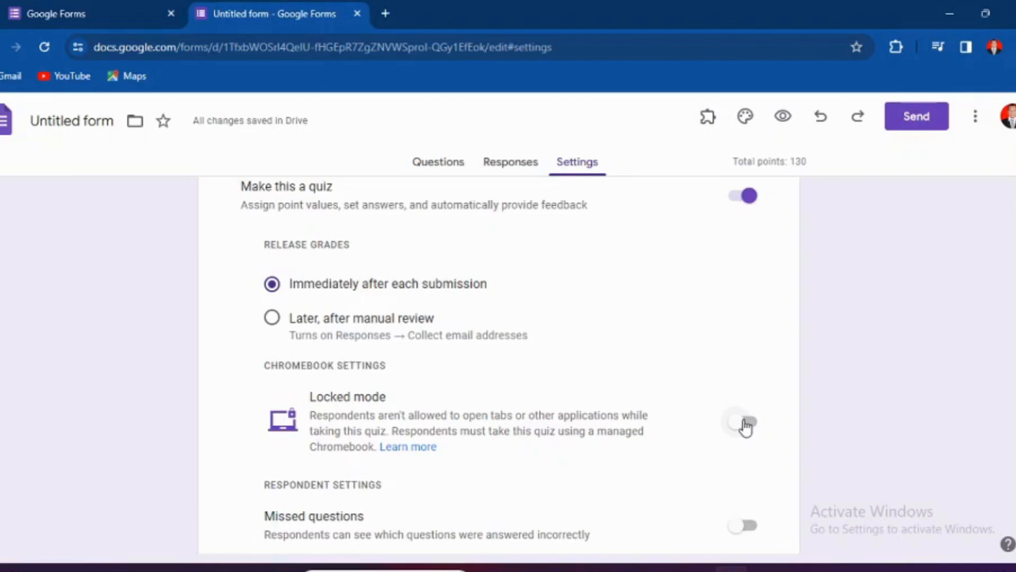
click(746, 423)
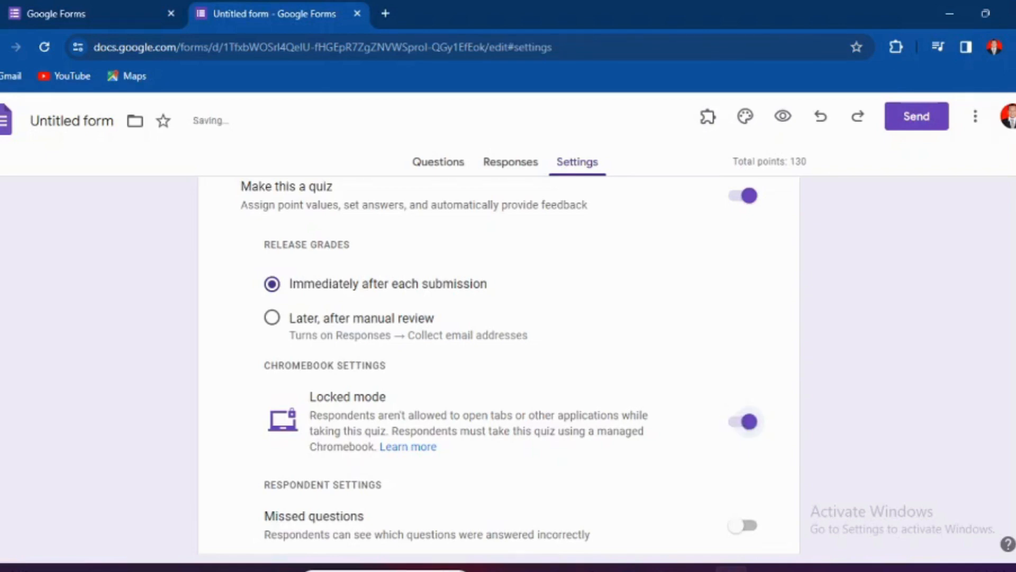
Allow respondents to see missed questions, correct answers and point values.
scroll(974, 375, down, 4)
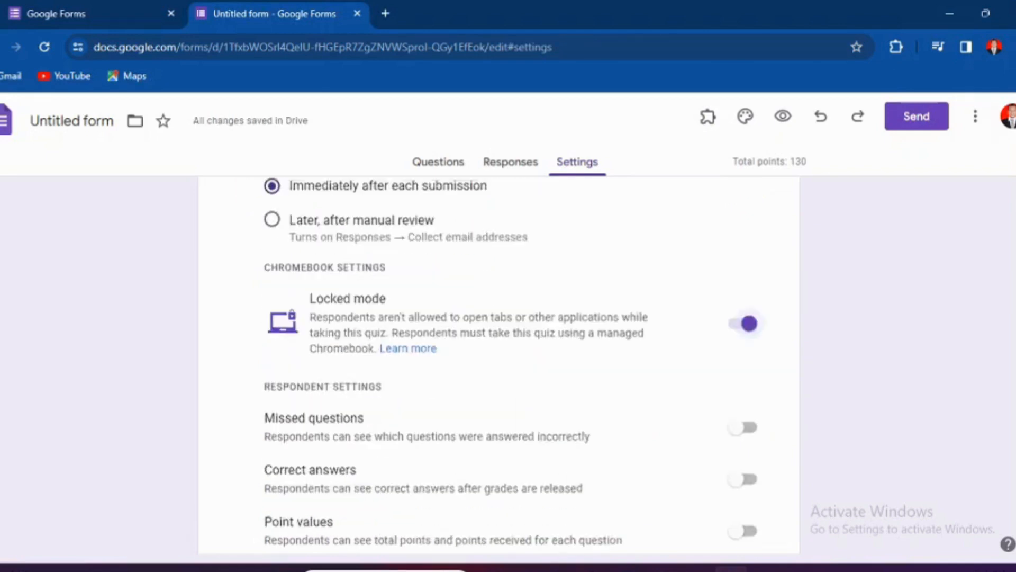
click(747, 329)
click(746, 379)
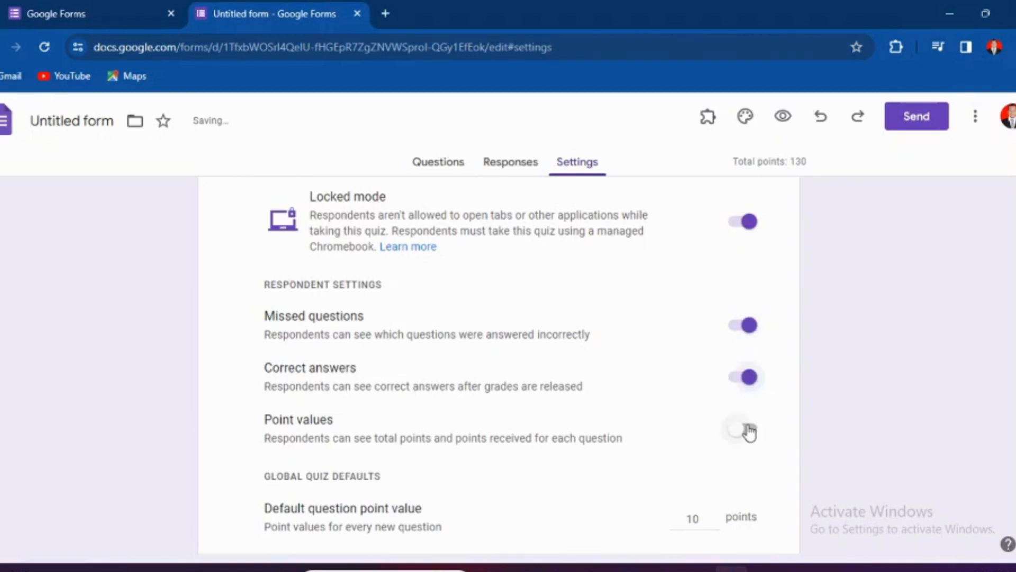
click(749, 431)
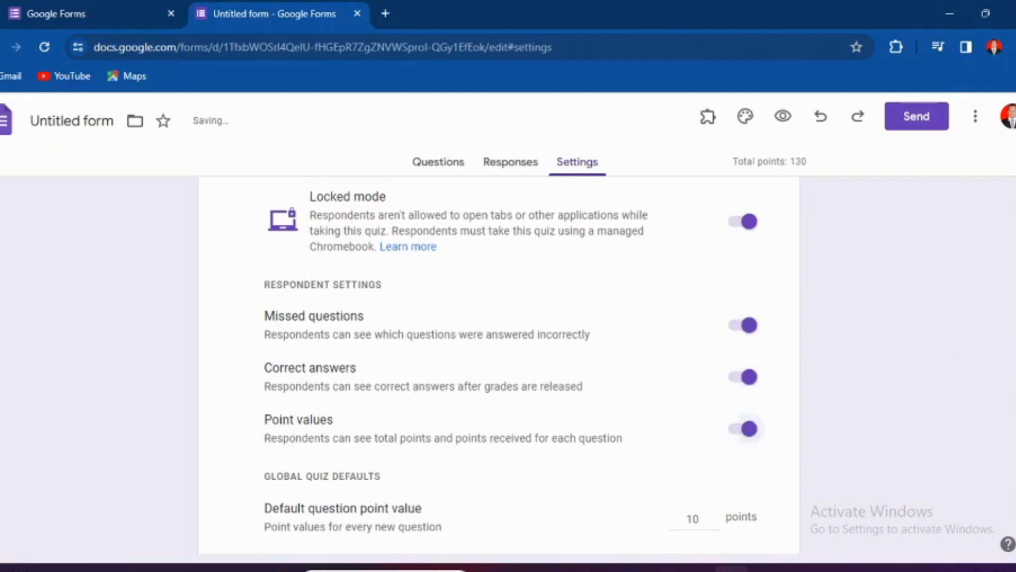
Expand the Responses settings and examine the email collection, response editing and sign-in restrictions.
scroll(499, 358, down, 3)
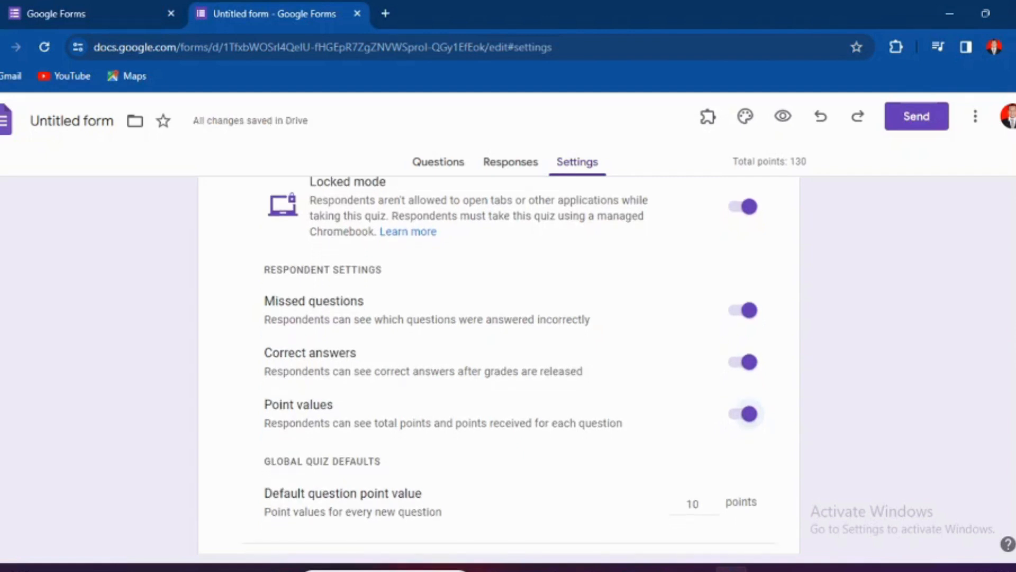
scroll(499, 357, down, 5)
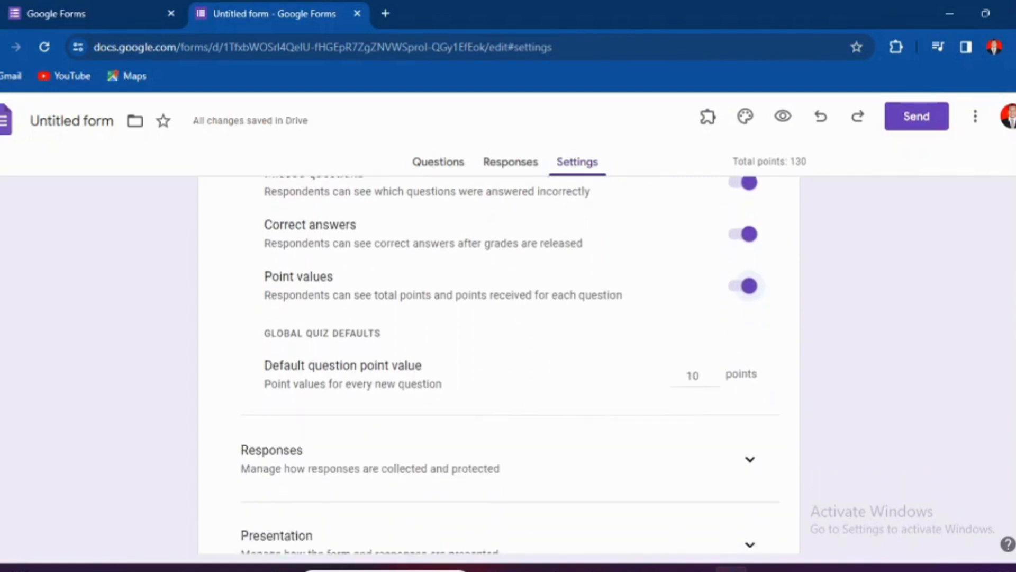
scroll(499, 357, down, 1)
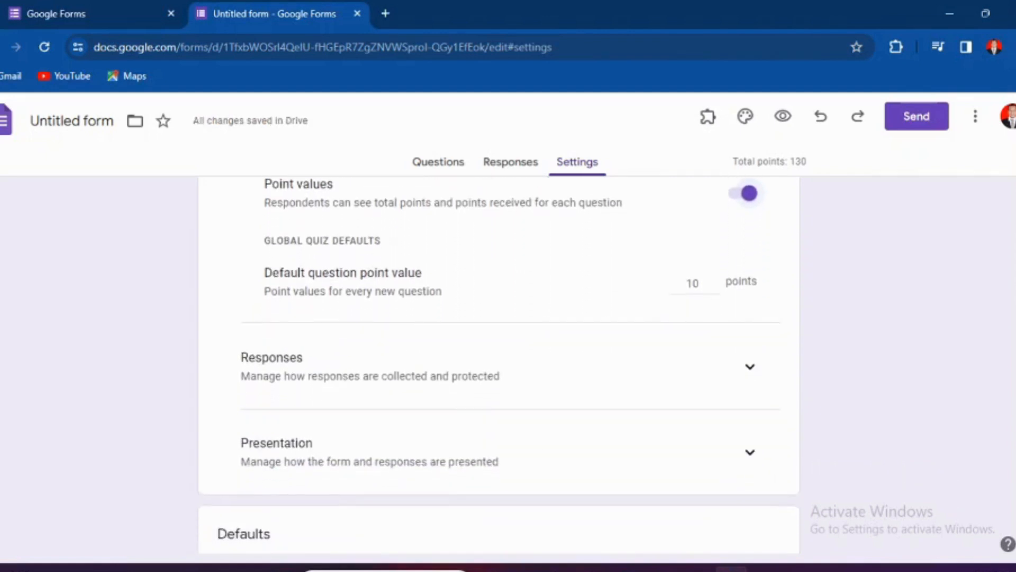
click(750, 368)
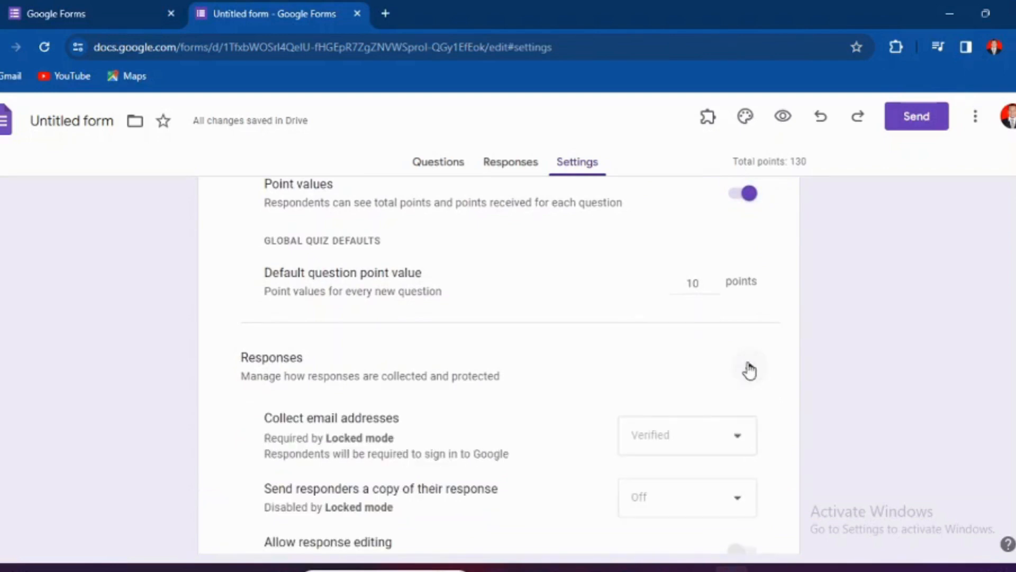
scroll(499, 365, down, 5)
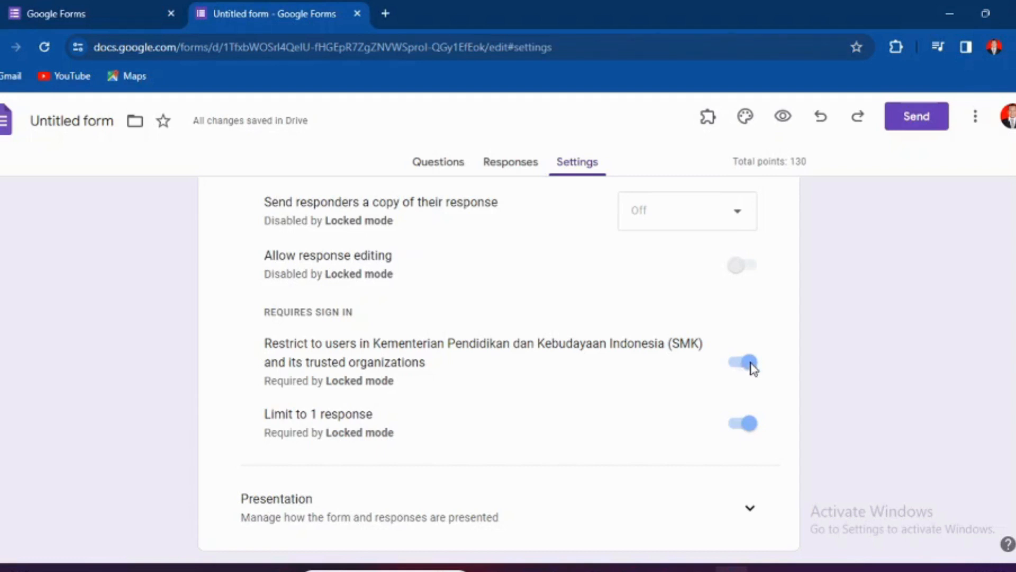
double_click(386, 363)
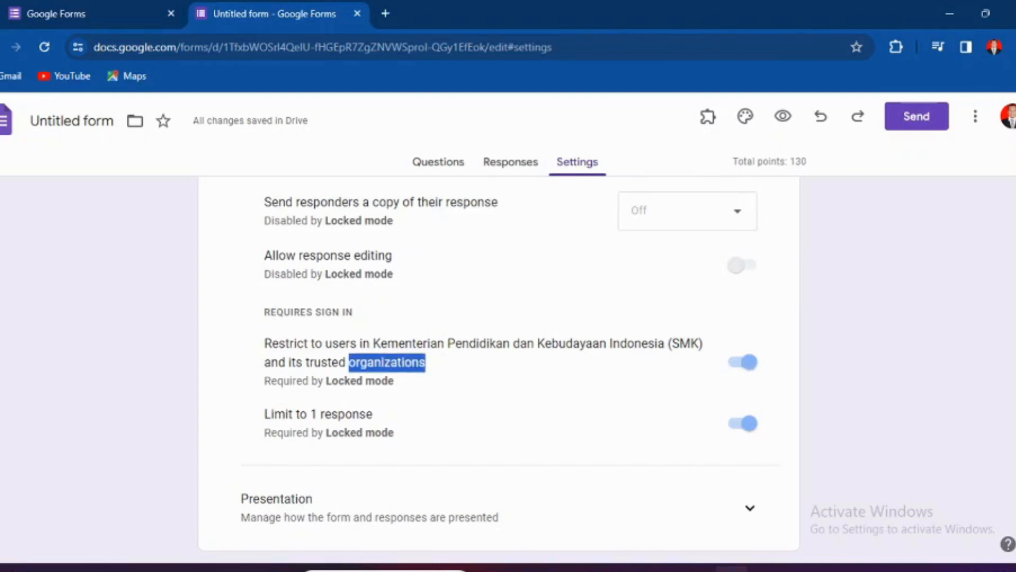
Turn off locked mode and remove the restriction to users in the Kementerian Pendidikan dan Kebudayaan Indonesia (SMK) organization.
scroll(499, 365, up, 8)
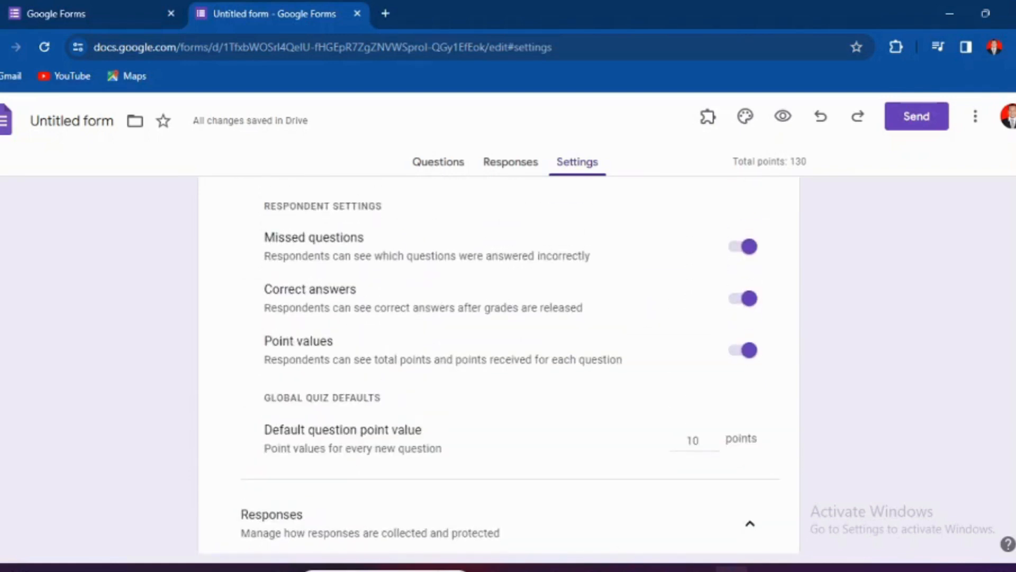
scroll(498, 365, up, 1)
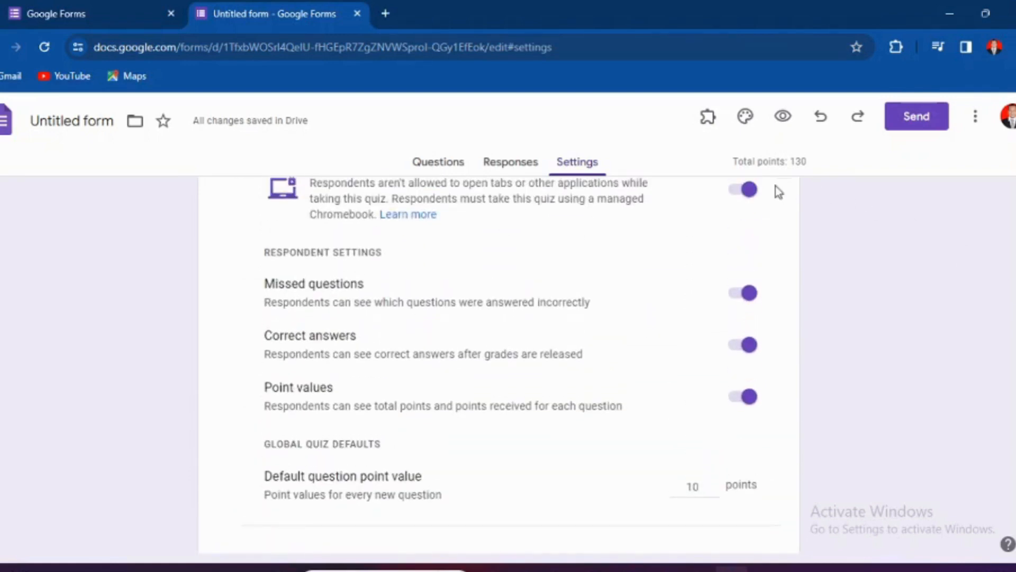
click(746, 191)
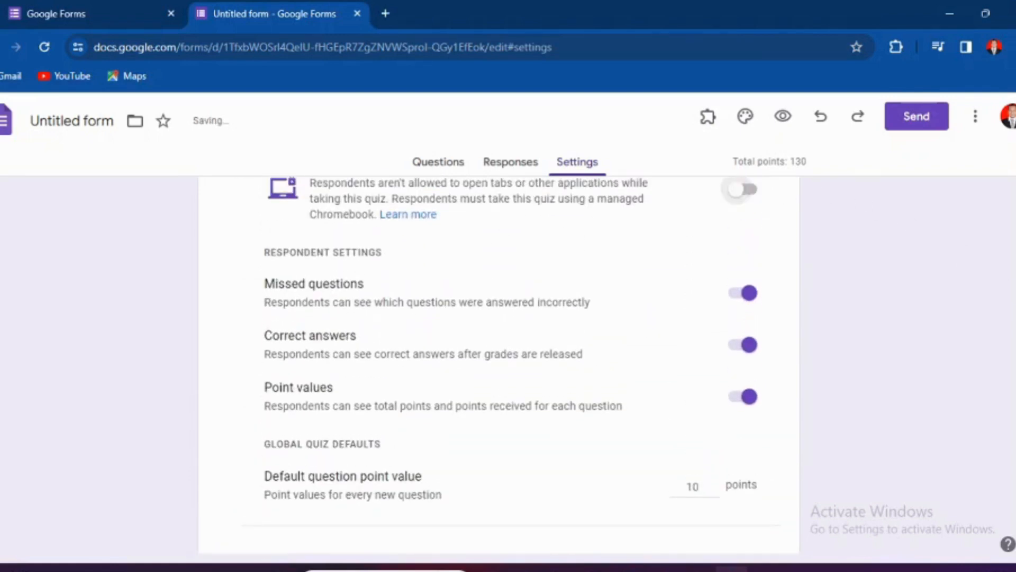
scroll(498, 366, down, 7)
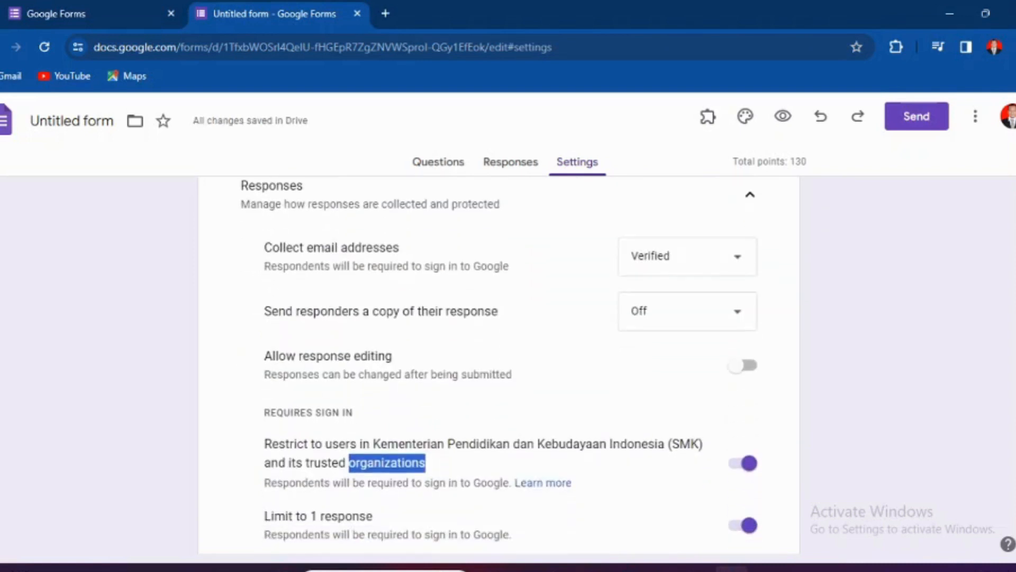
click(750, 464)
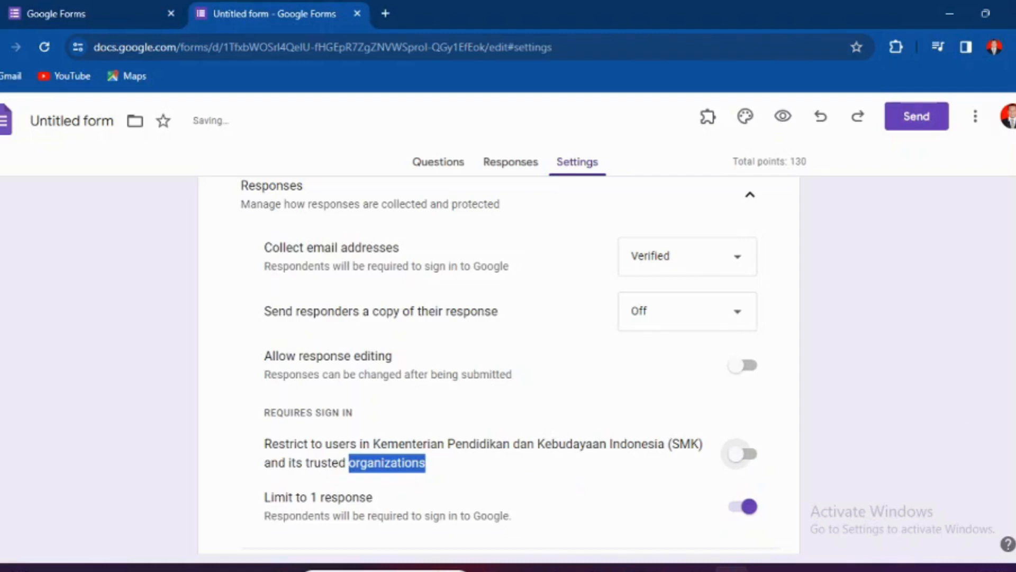
Examine the remaining settings, expanding the form defaults and the question defaults.
scroll(499, 365, down, 2)
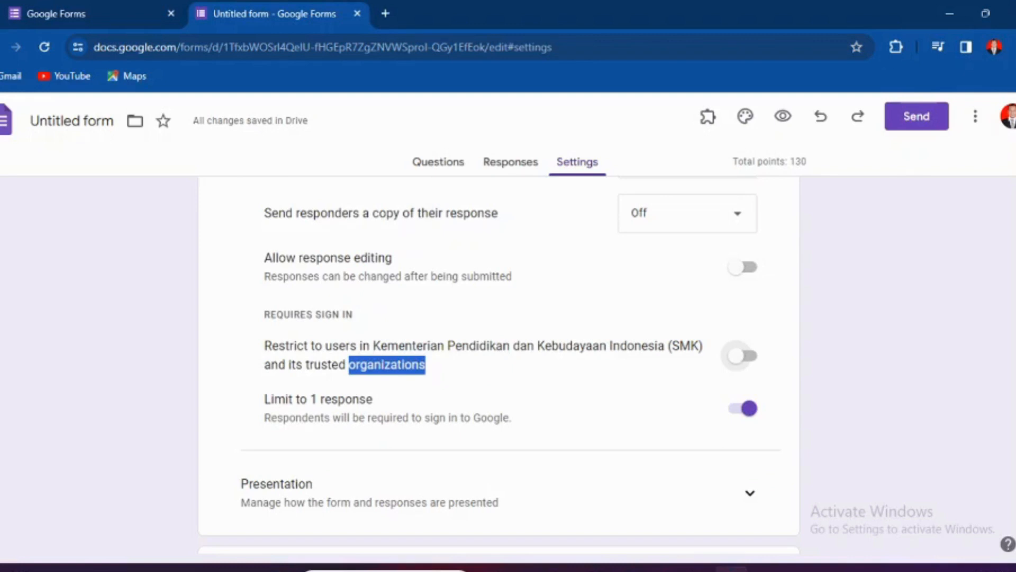
scroll(499, 366, down, 2)
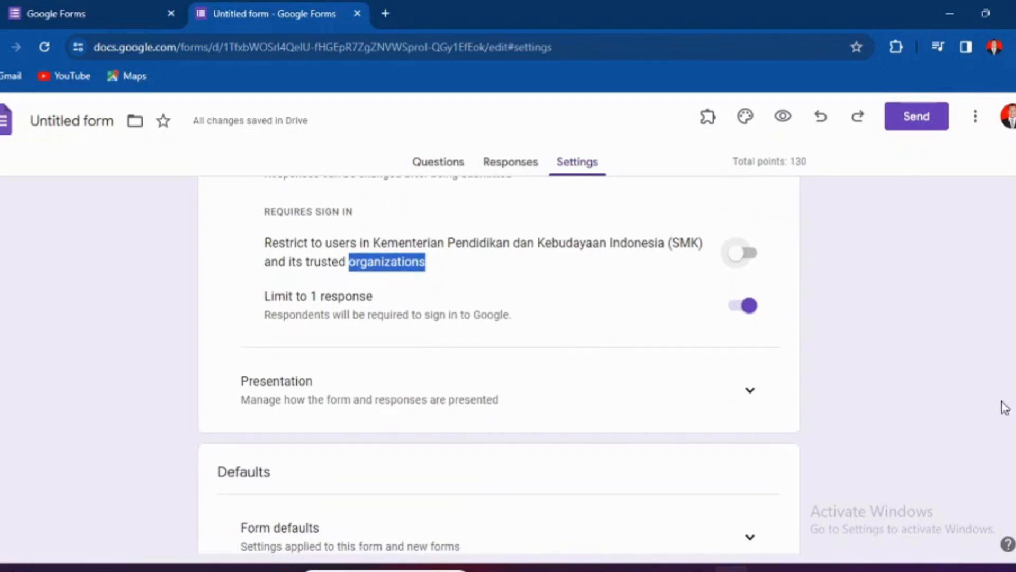
scroll(498, 366, down, 3)
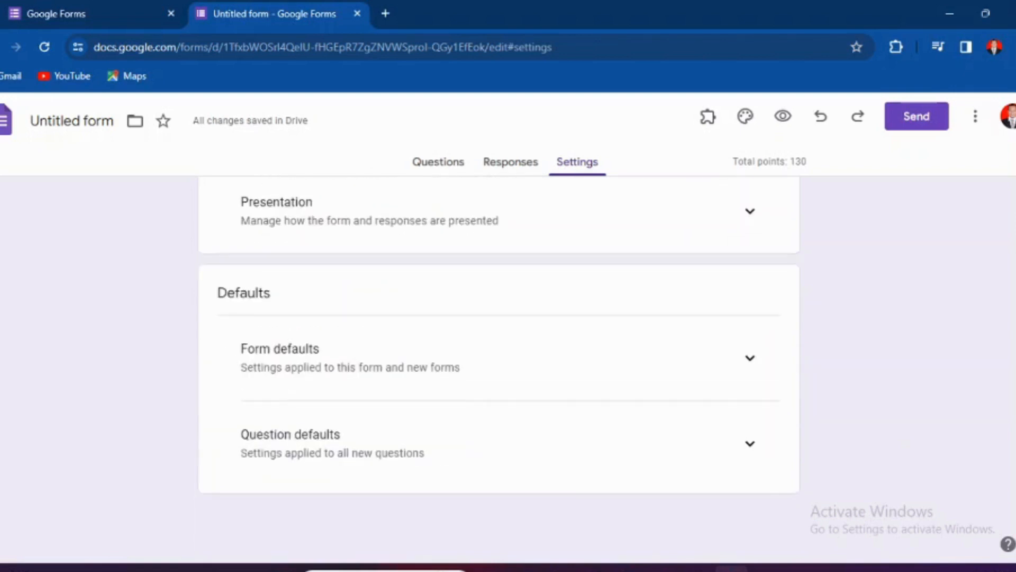
click(751, 373)
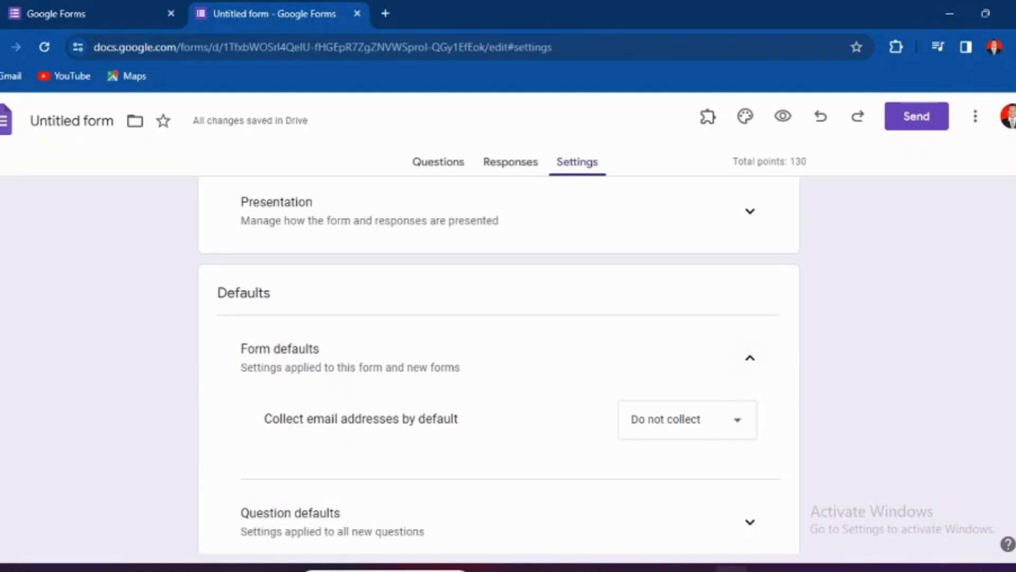
scroll(499, 366, down, 2)
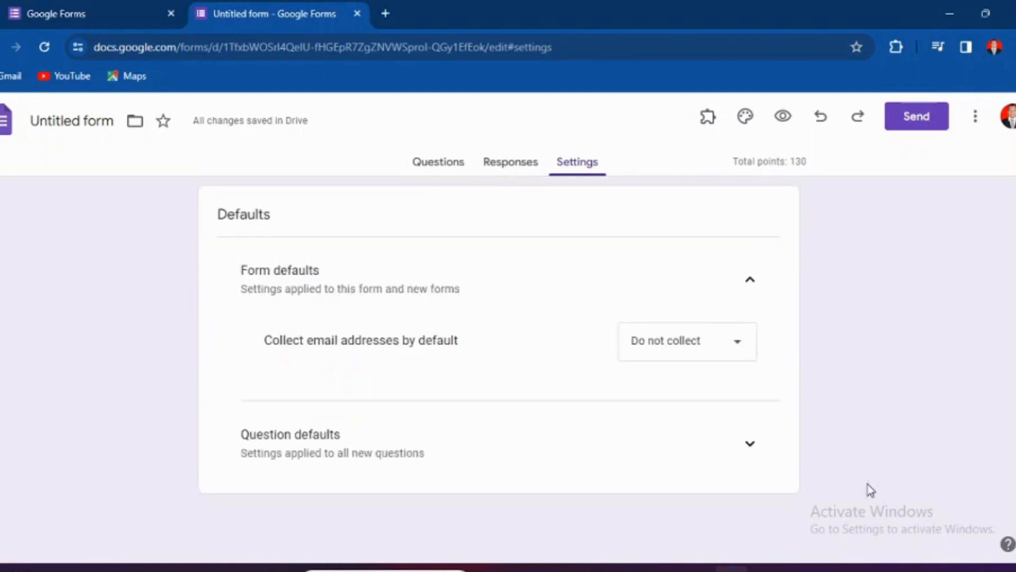
click(740, 446)
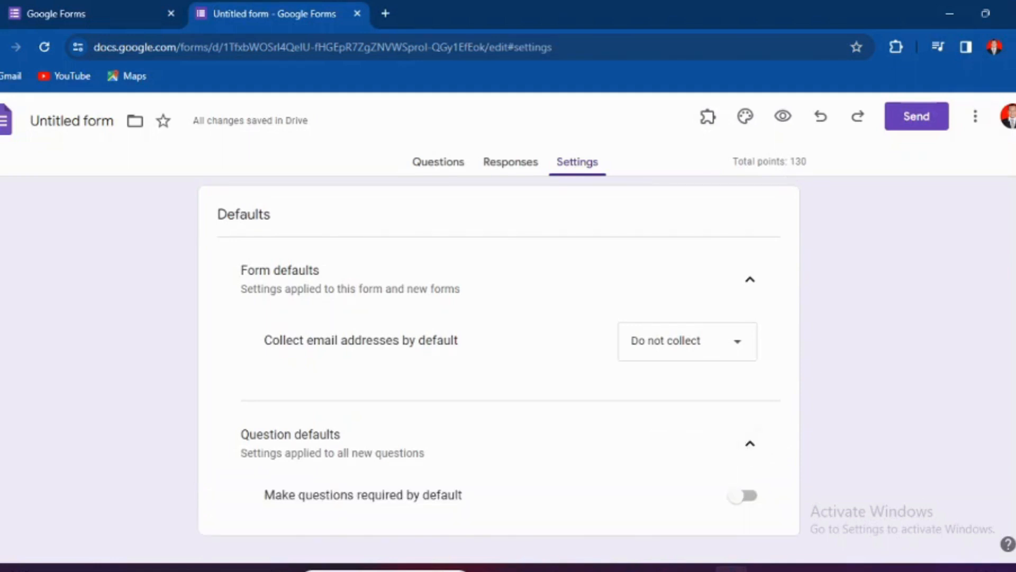
scroll(499, 355, down, 1)
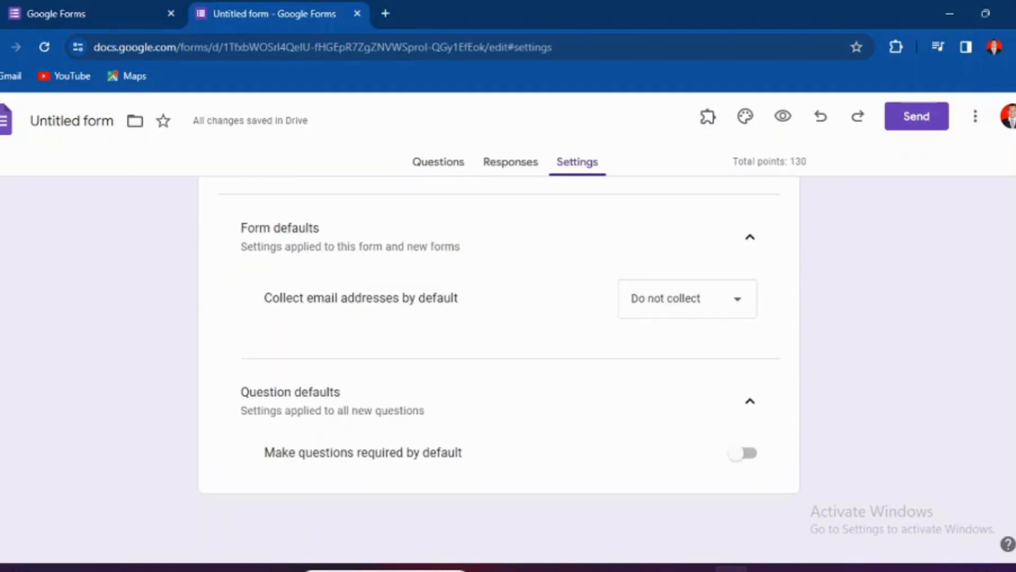
scroll(499, 365, up, 20)
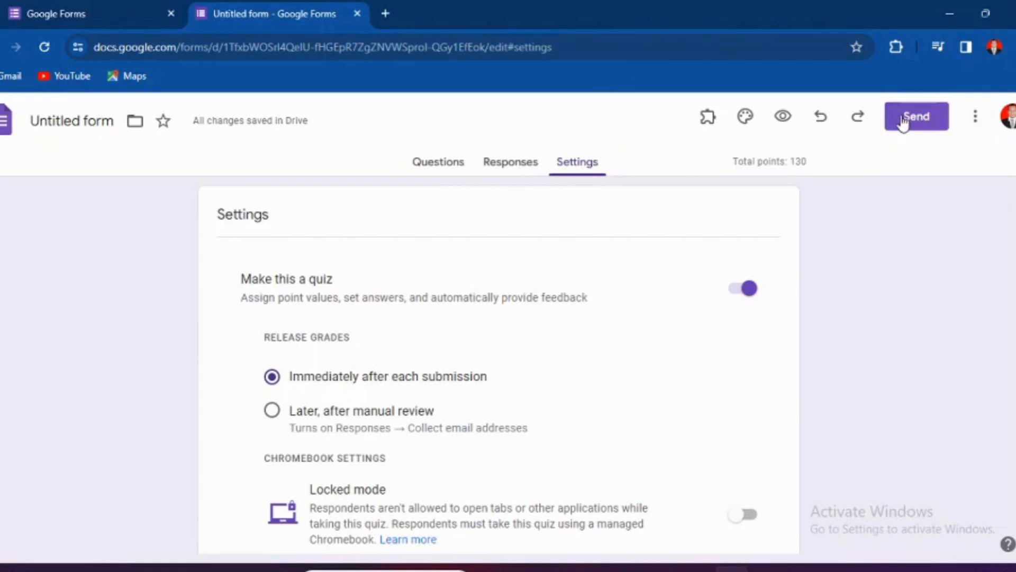
Return to the questions, open the form's sending options and copy its shortened link.
click(423, 168)
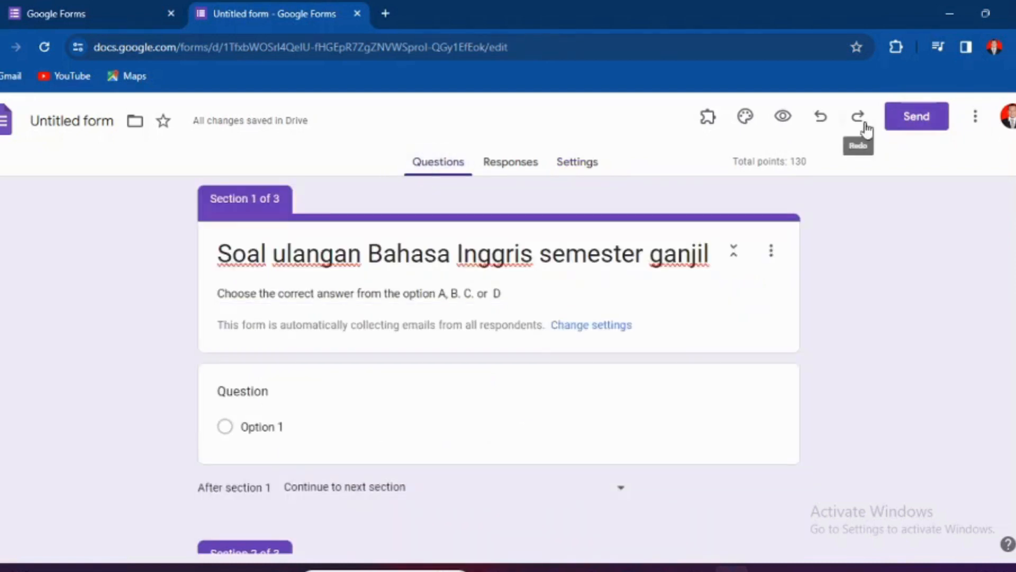
click(909, 127)
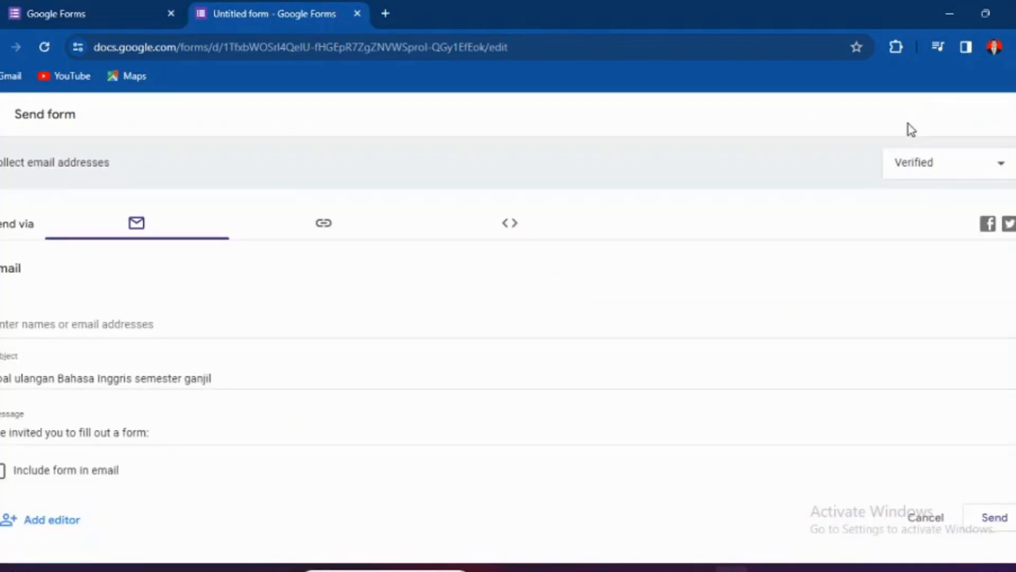
click(323, 228)
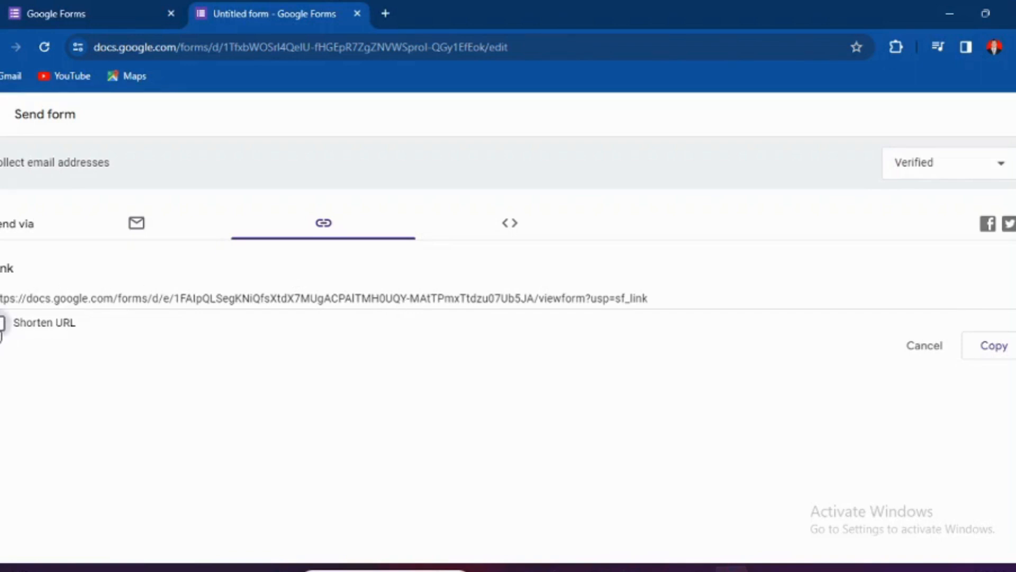
click(1, 325)
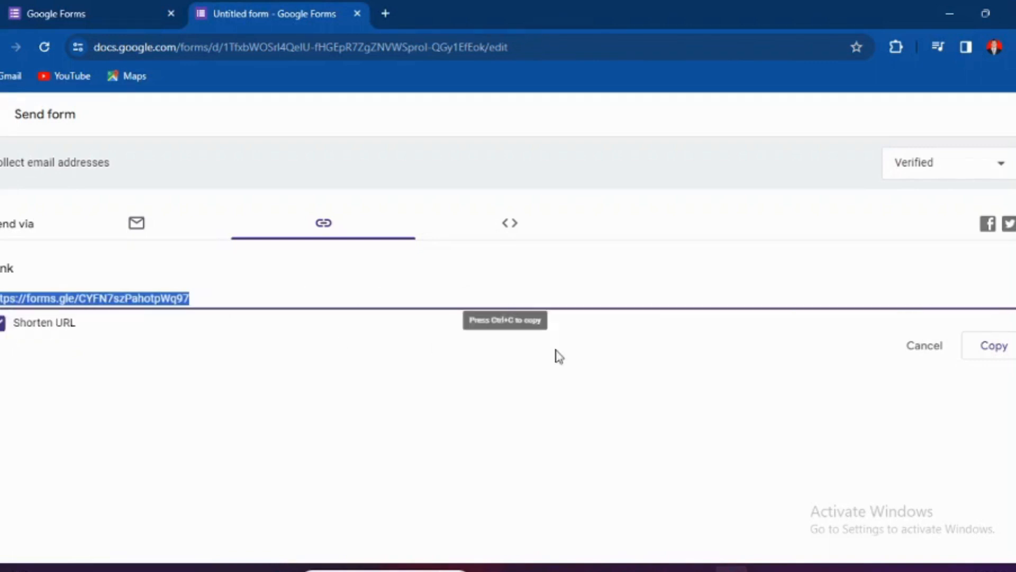
click(994, 350)
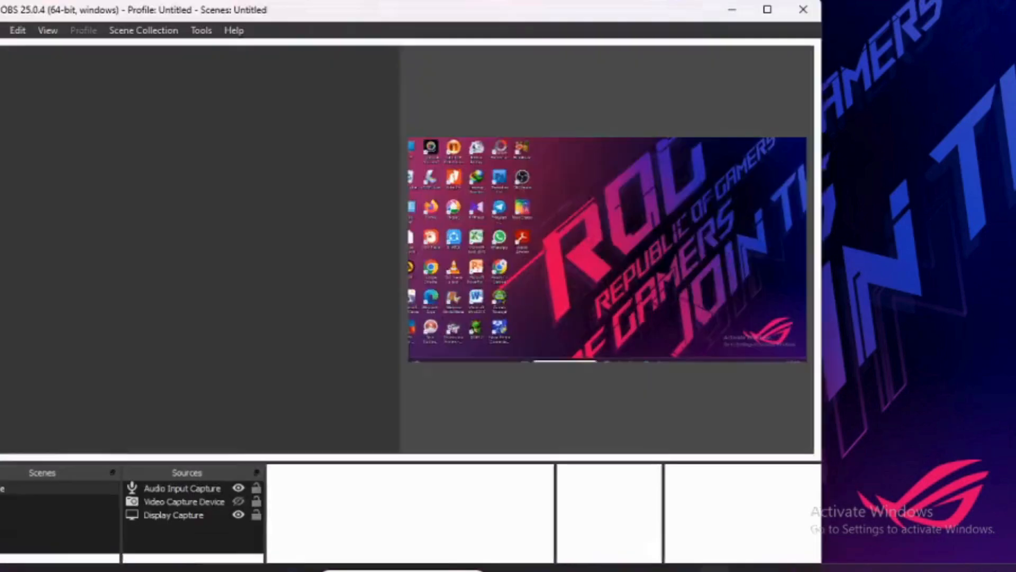
click(743, 511)
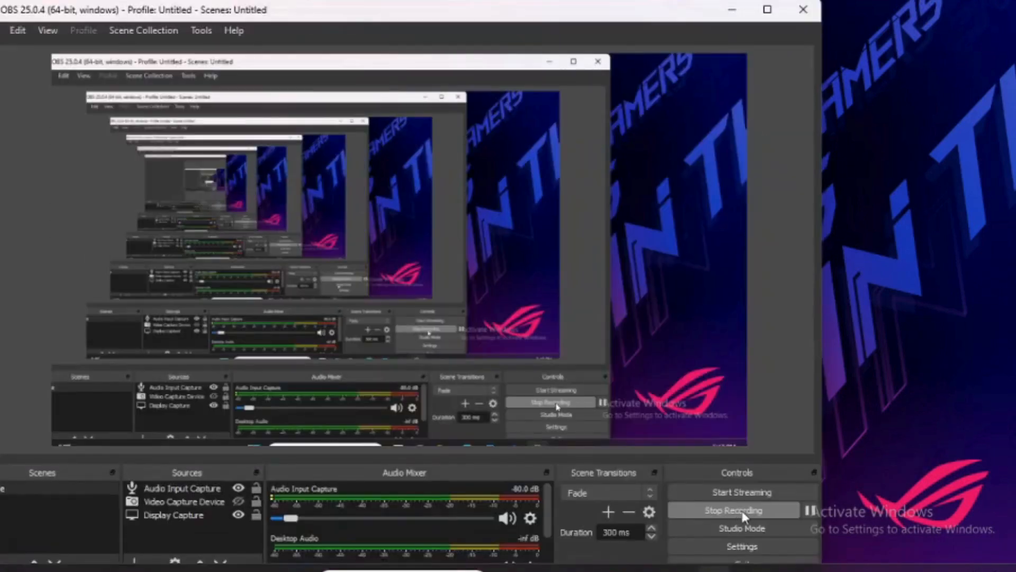